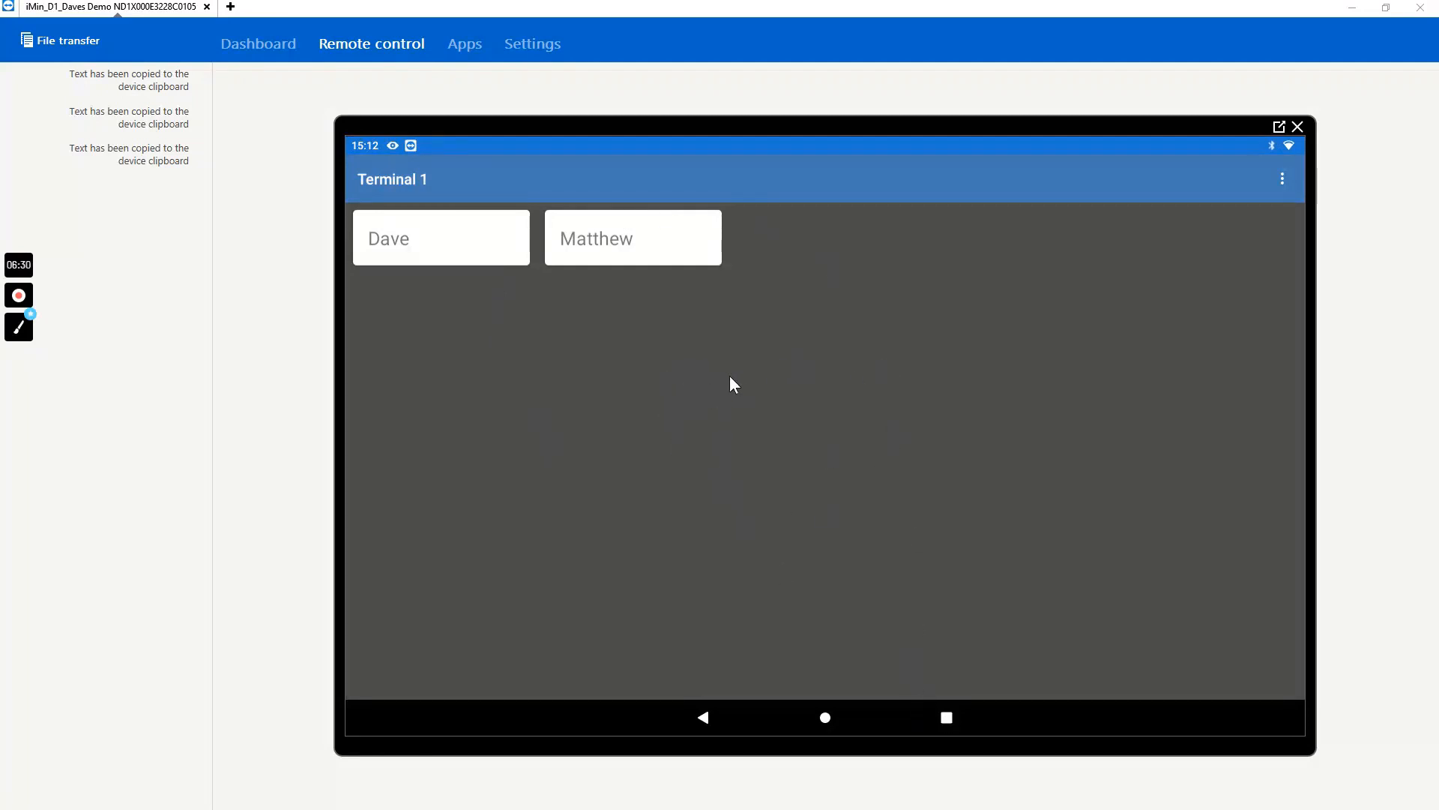
# - Switch from the till app to the back-office website in Chrome and look through the dashboard's sales reports
pyautogui.click(946, 718)
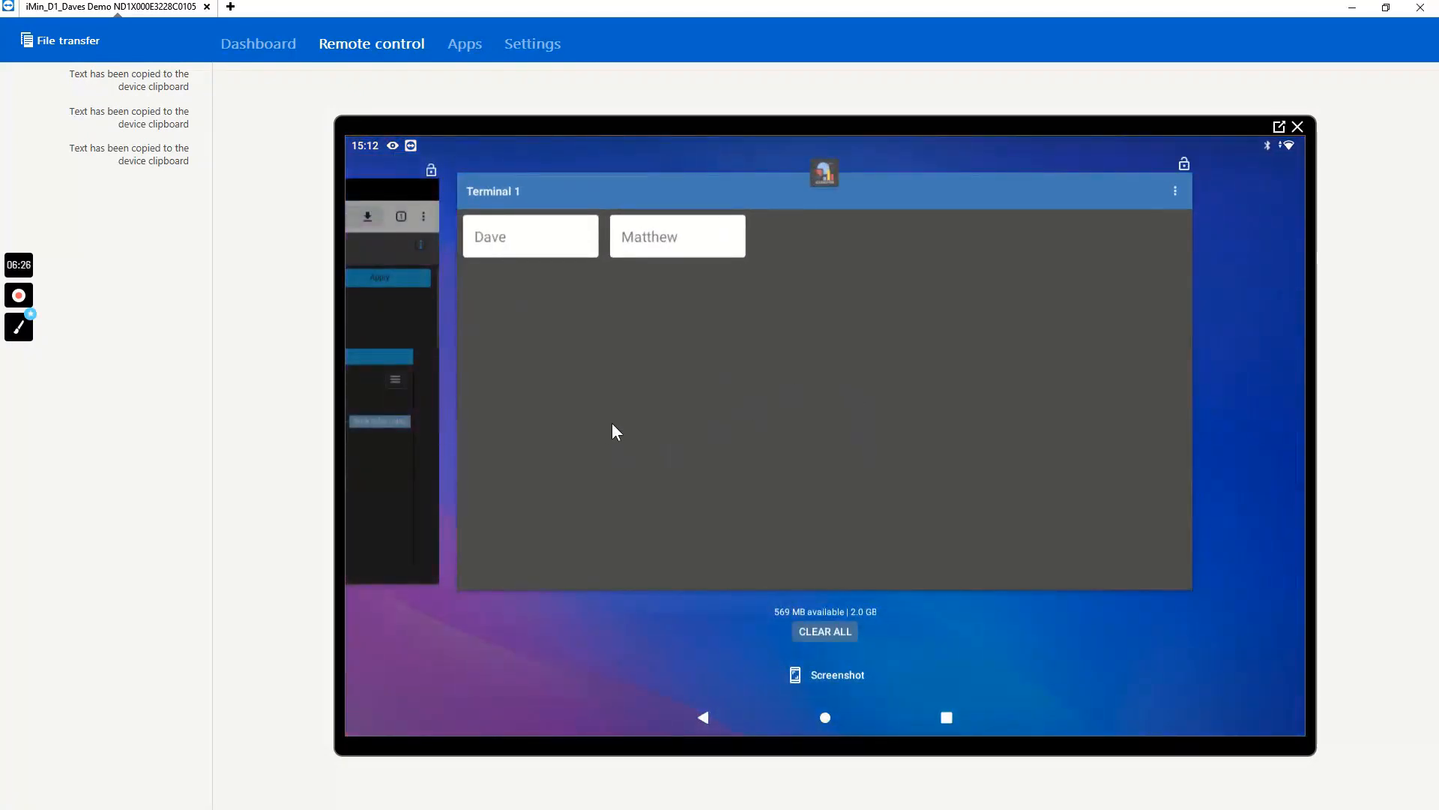
pyautogui.click(392, 490)
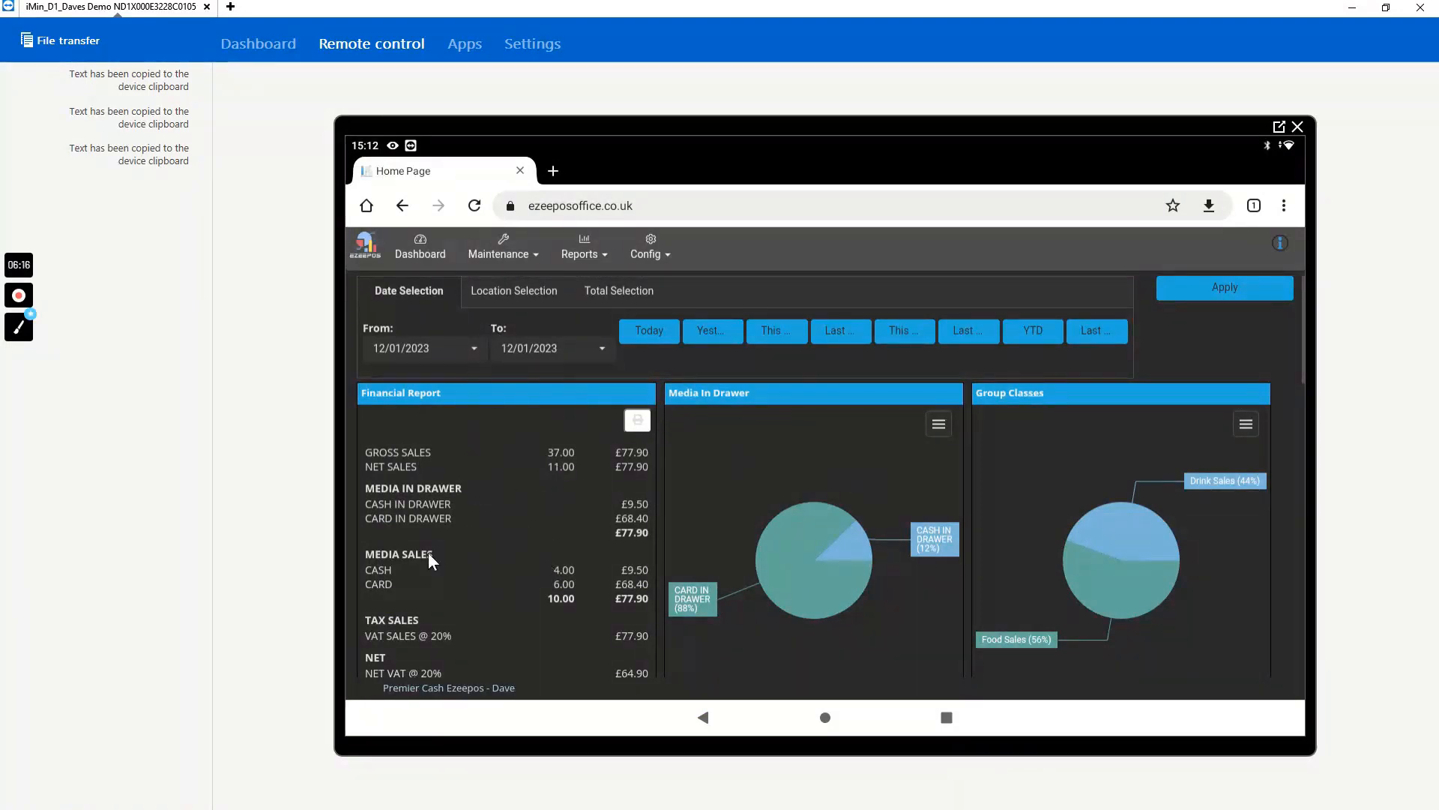
pyautogui.scroll(-10, 424, 576)
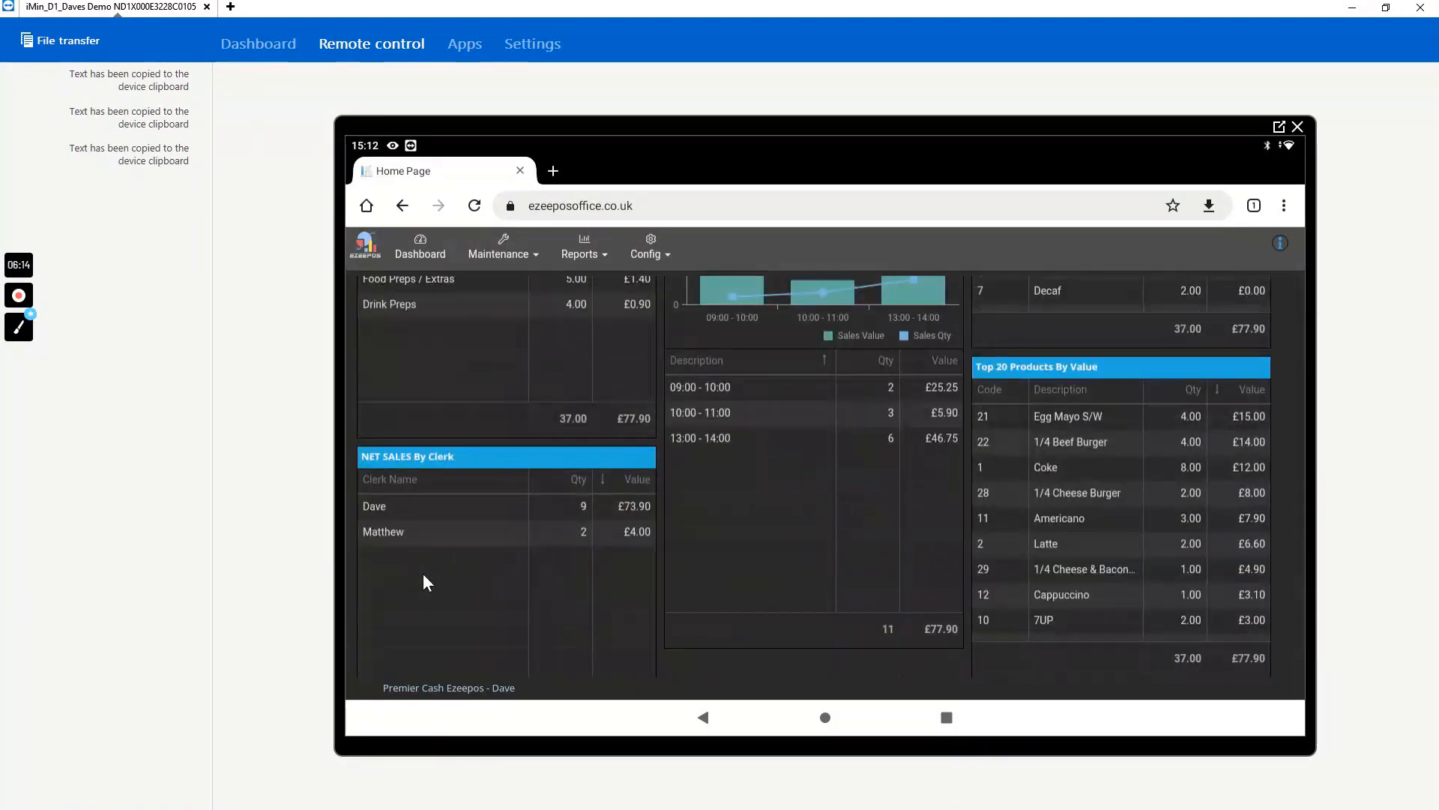
pyautogui.scroll(5, 423, 573)
pyautogui.scroll(1, 423, 574)
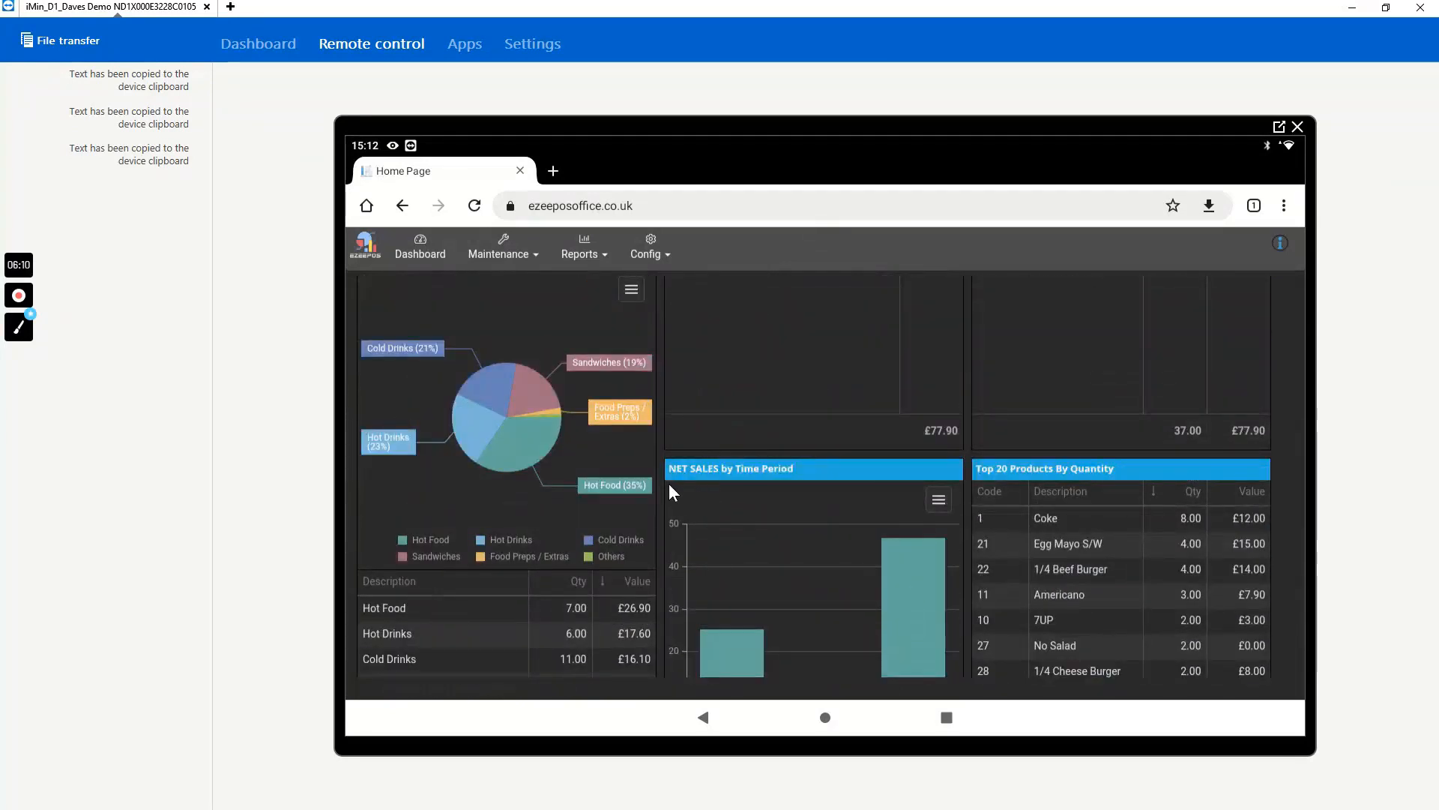
# - Open the Product Programming list in the back office
pyautogui.click(501, 252)
pyautogui.click(510, 283)
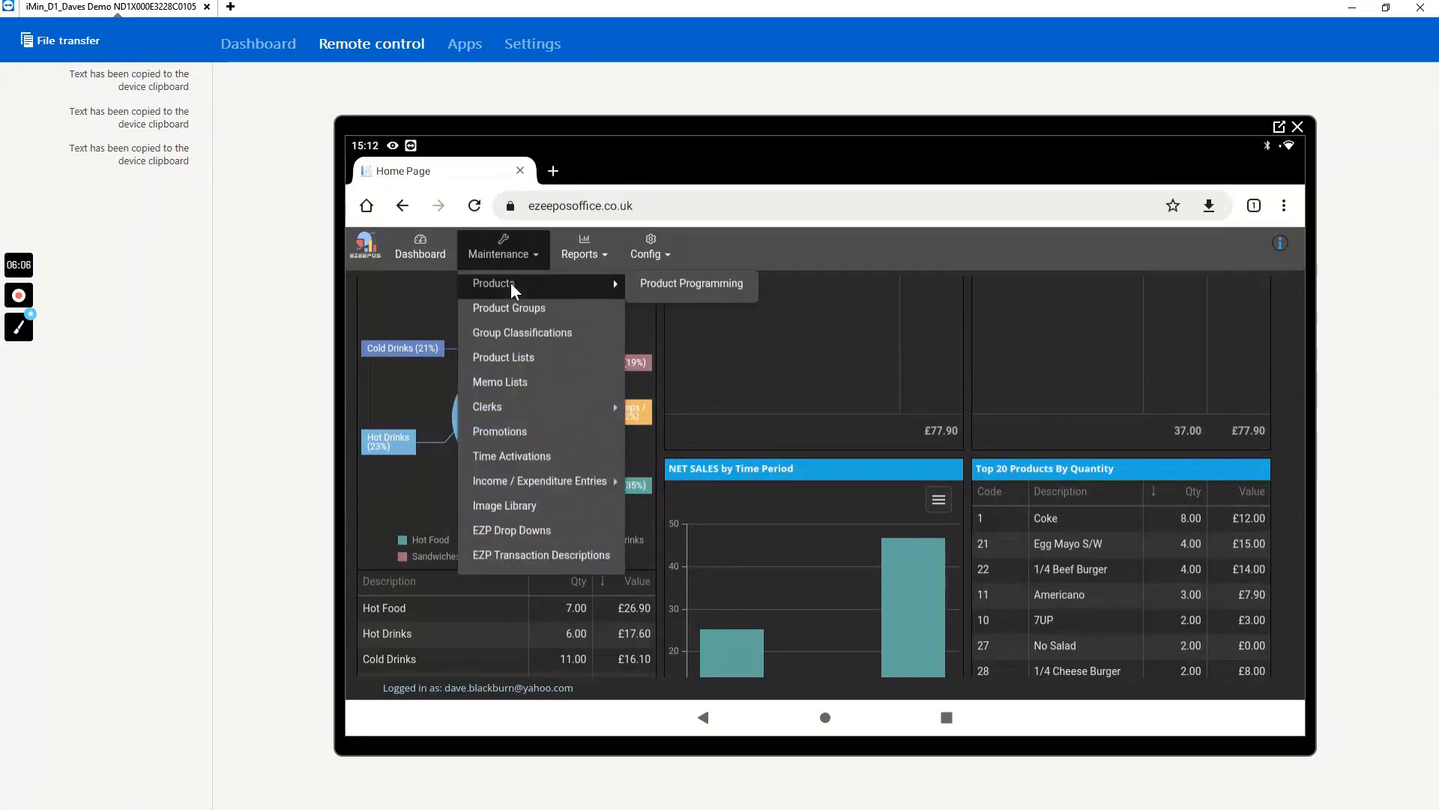
pyautogui.click(647, 283)
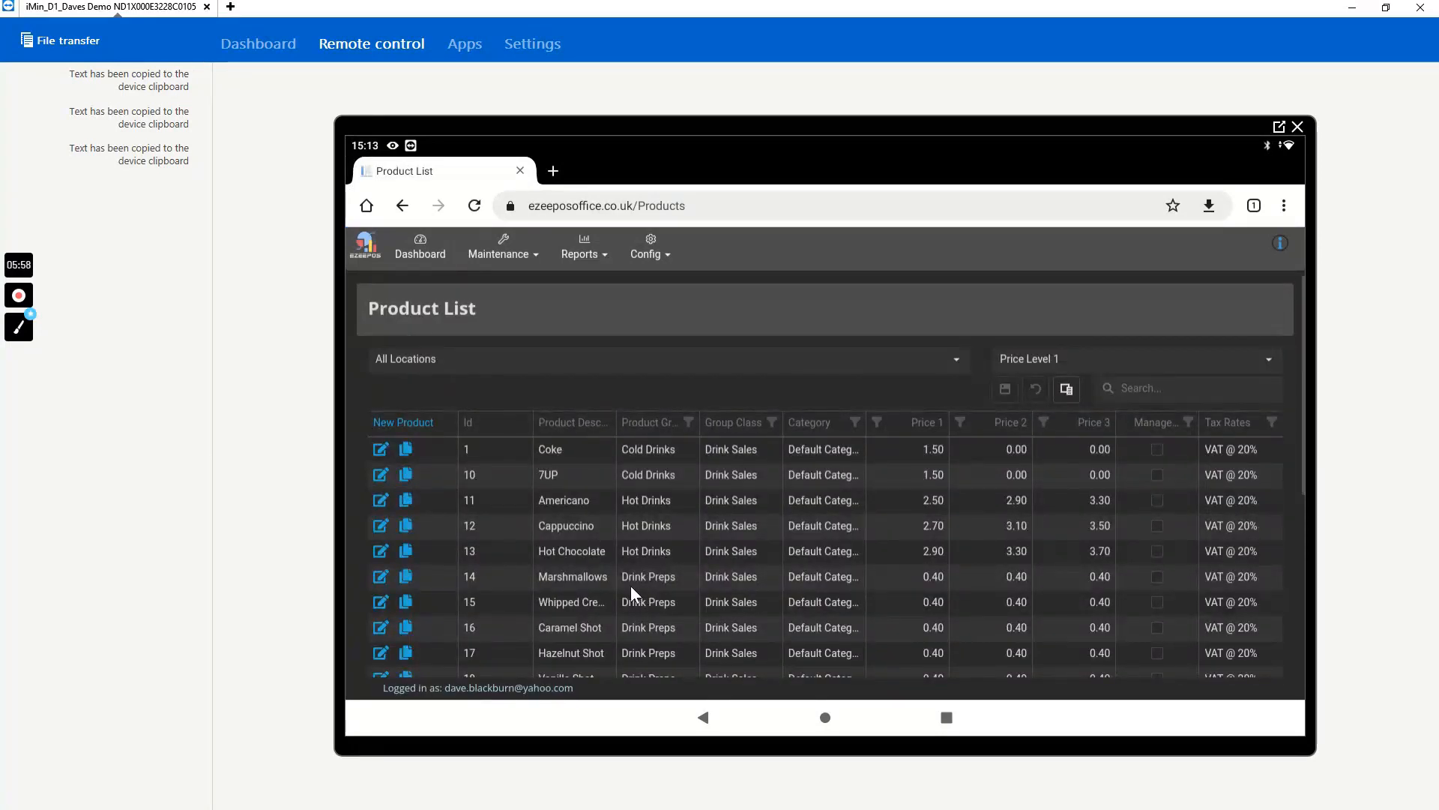
pyautogui.click(1132, 388)
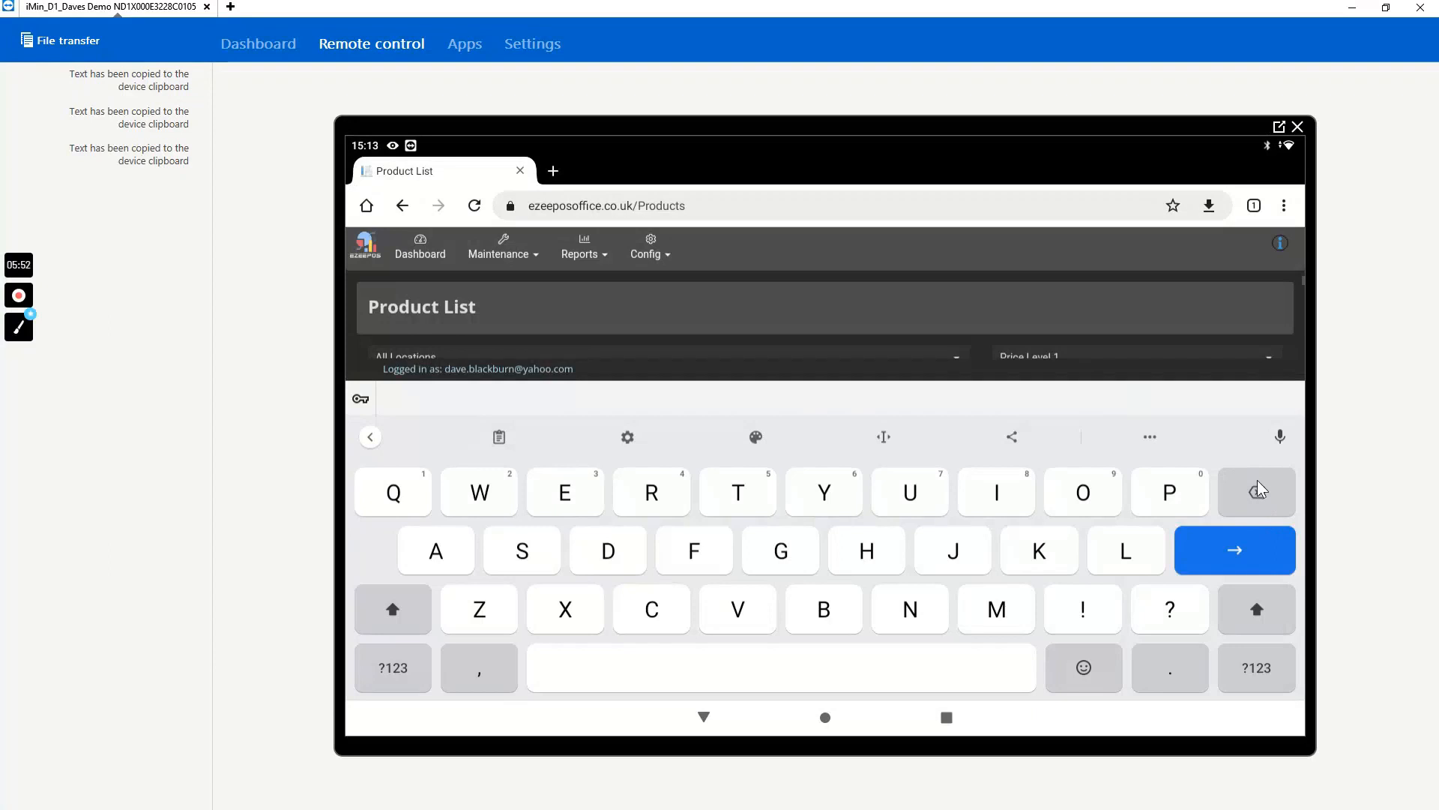
pyautogui.click(703, 716)
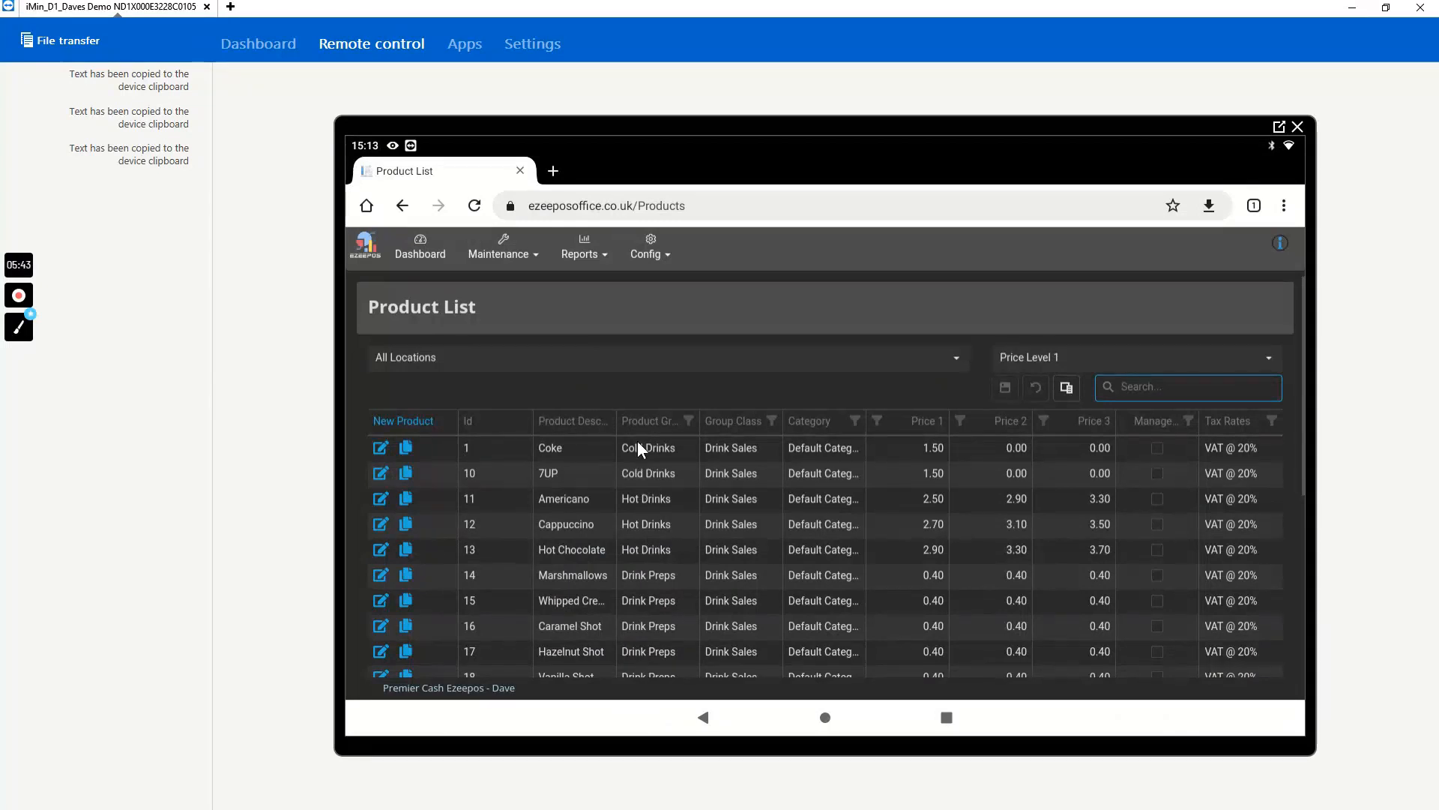
# - Sort the product list by description and by product group, and look through the listed products
pyautogui.click(560, 422)
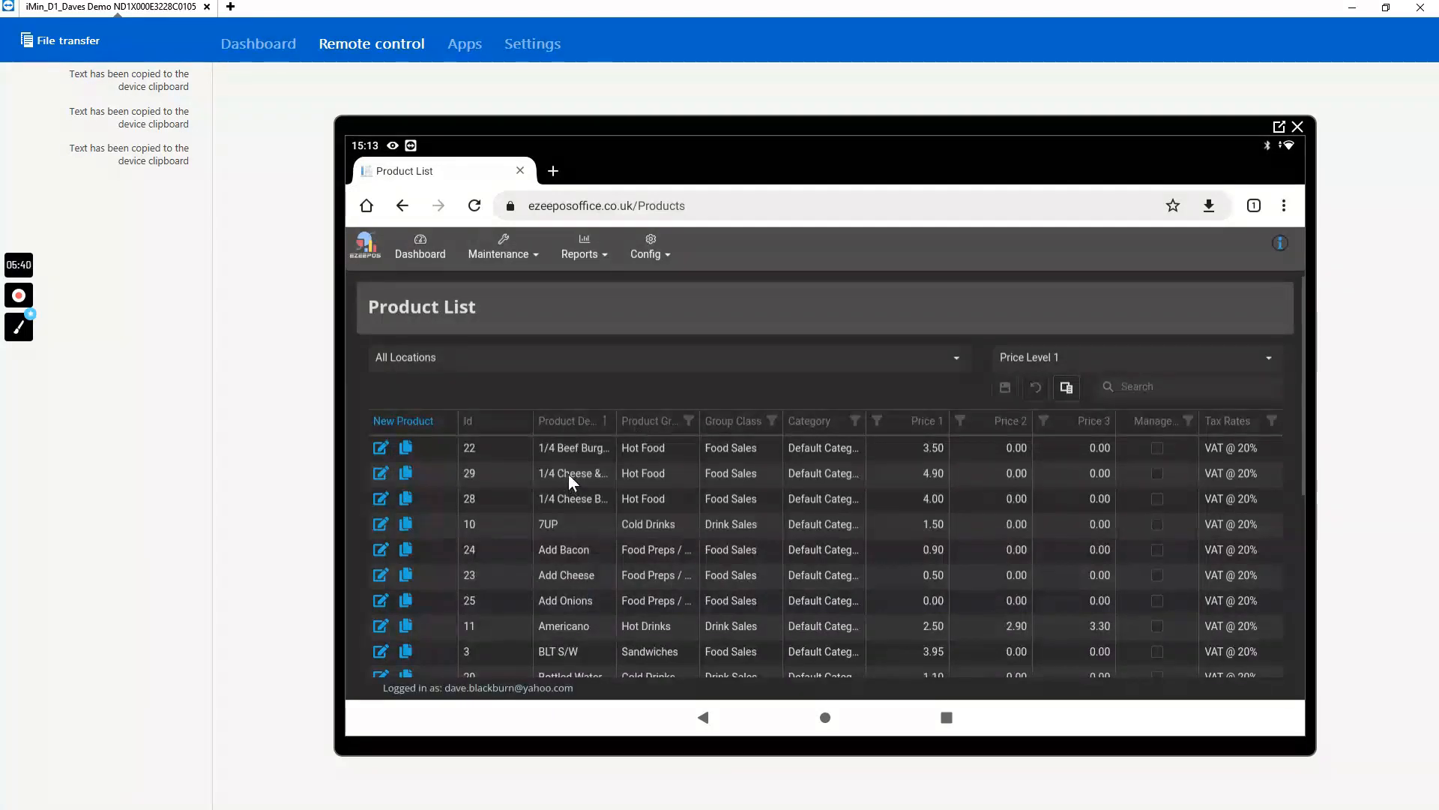
pyautogui.click(633, 425)
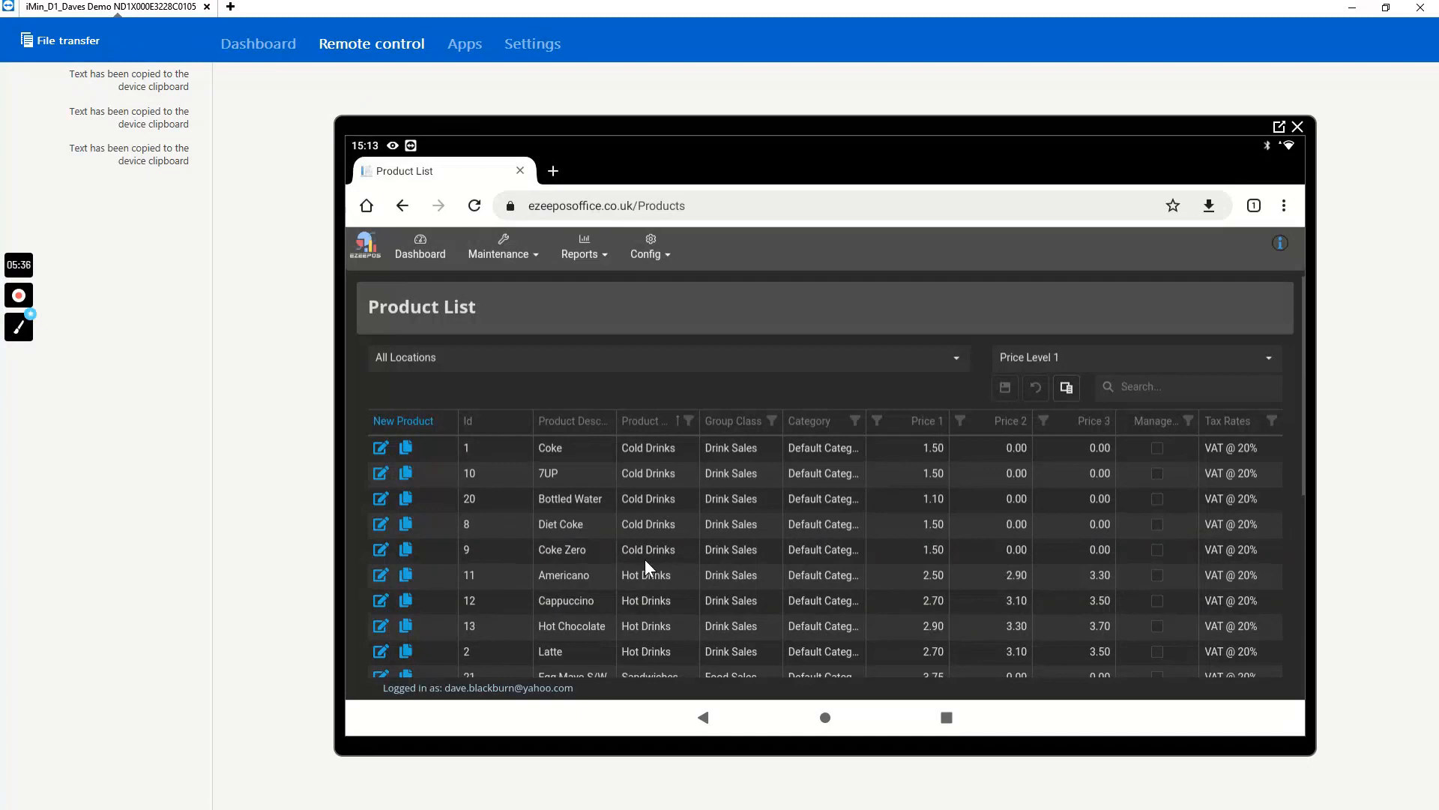
pyautogui.scroll(-4, 645, 559)
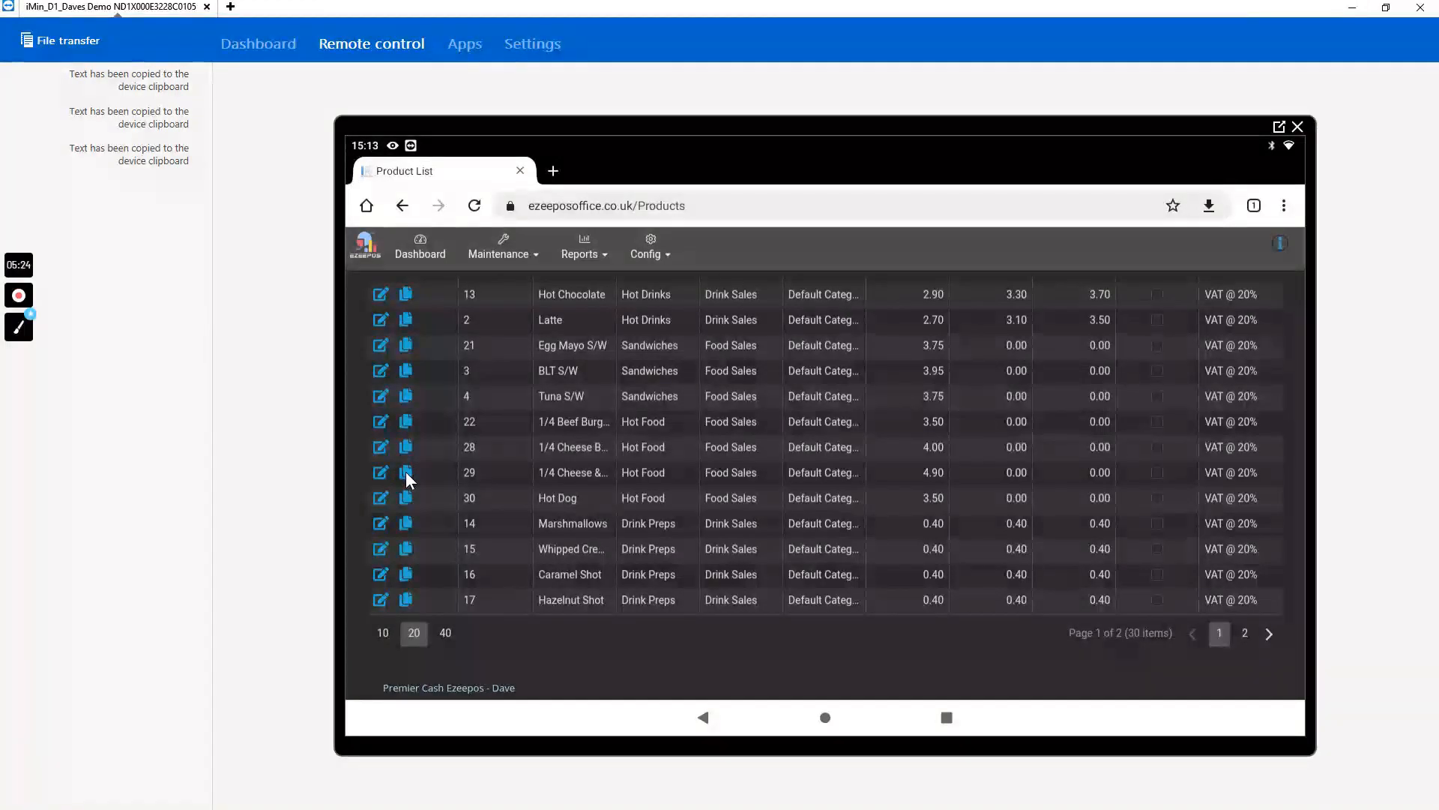
pyautogui.scroll(5, 434, 503)
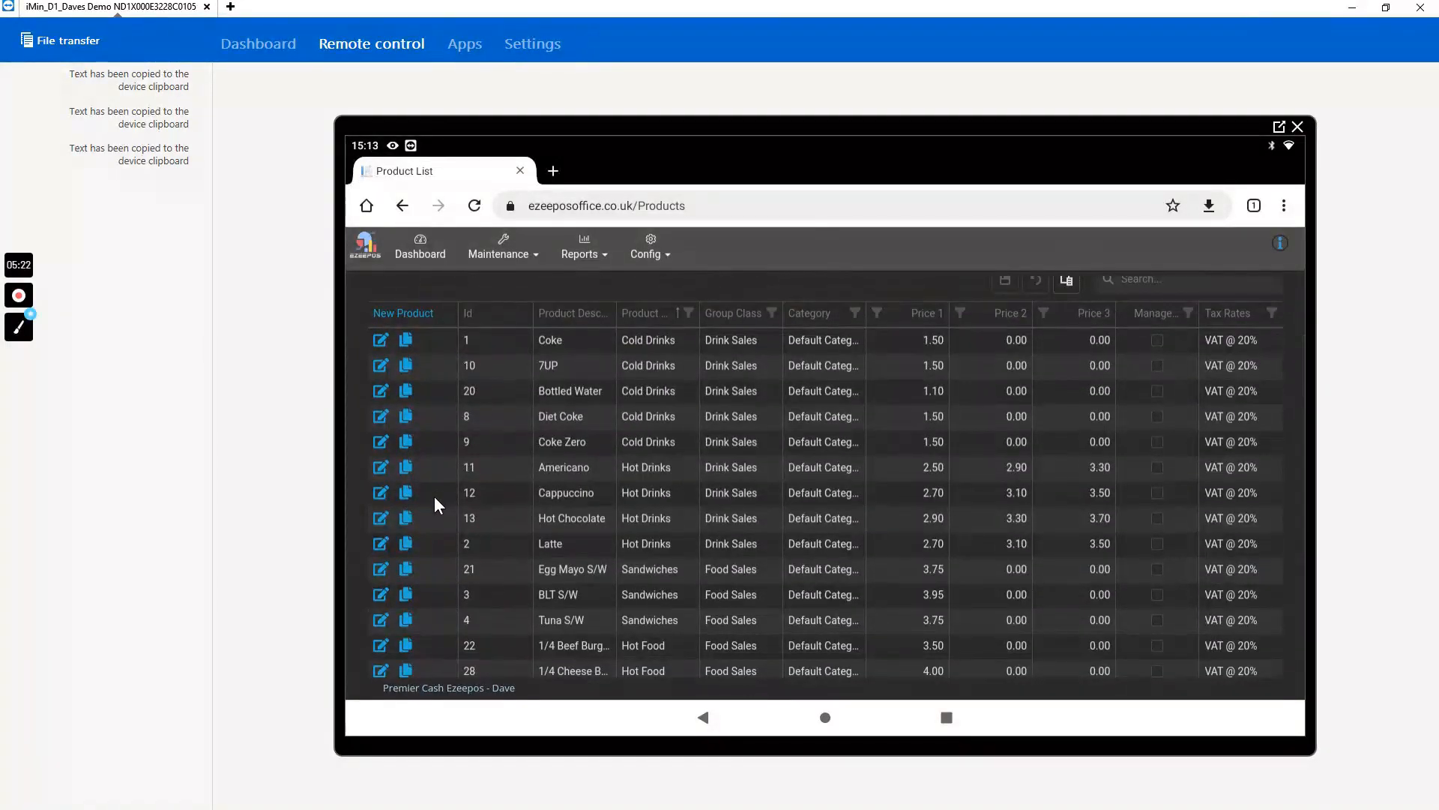
# - Start a new product and assign it the next free Product Id, 31
pyautogui.click(401, 313)
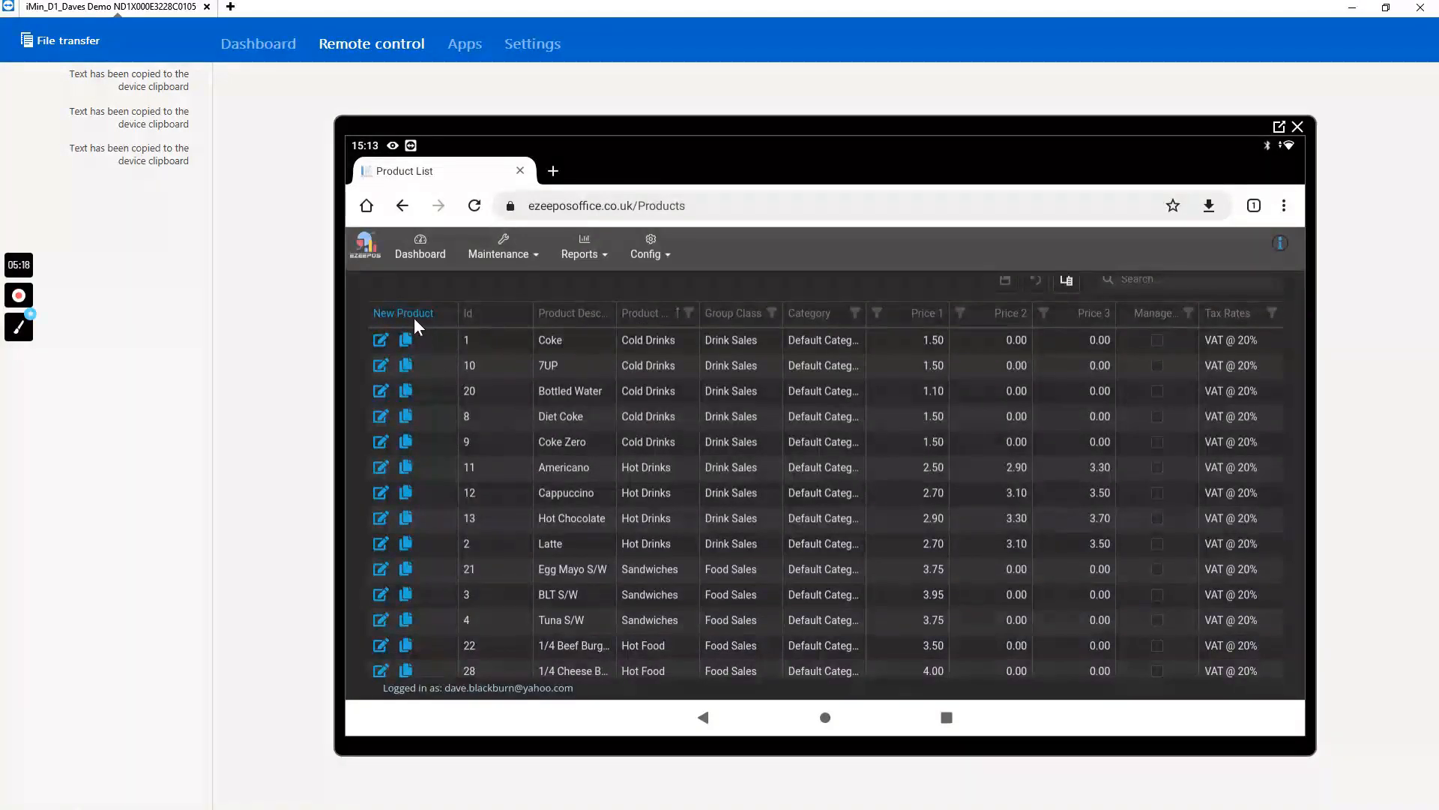
pyautogui.click(404, 312)
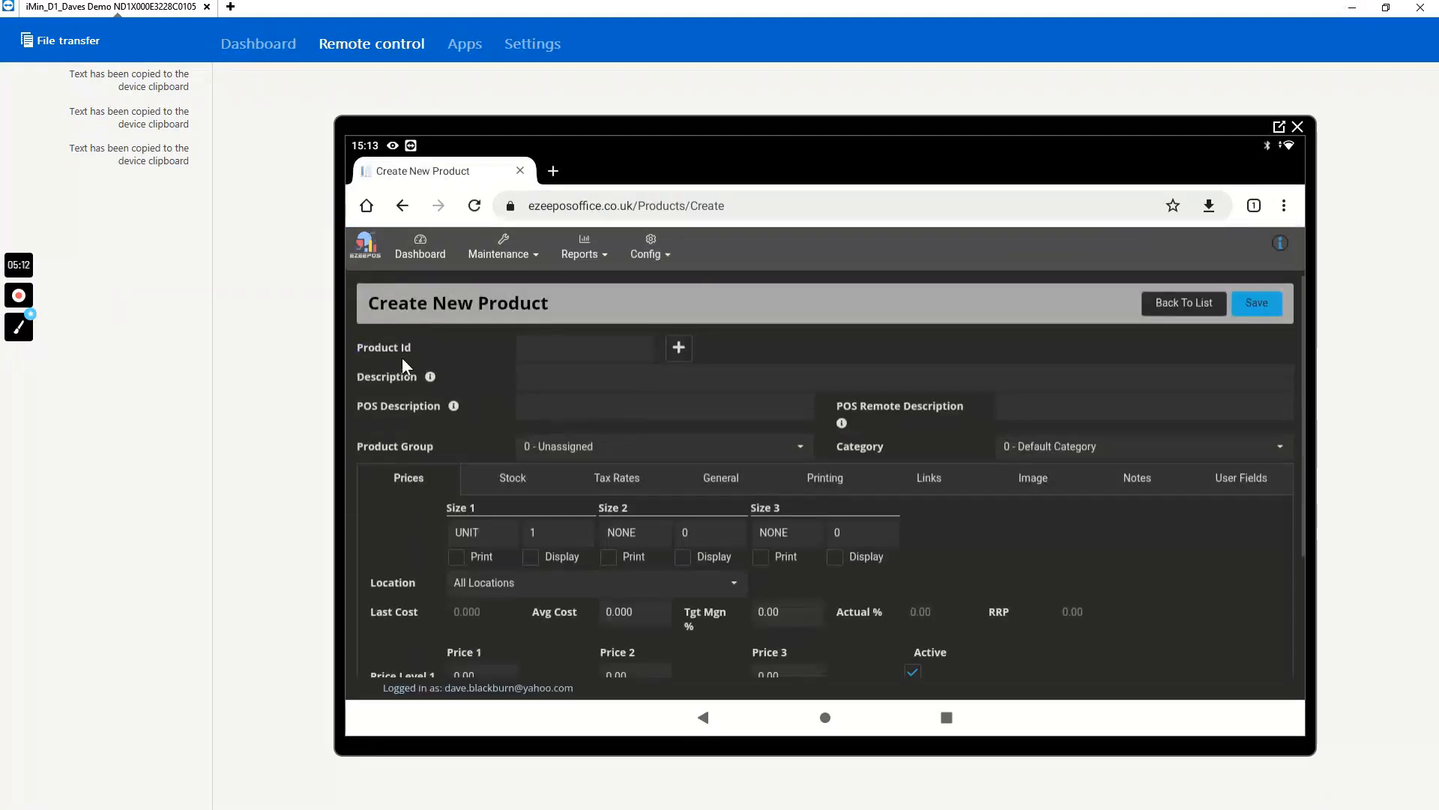
pyautogui.click(678, 348)
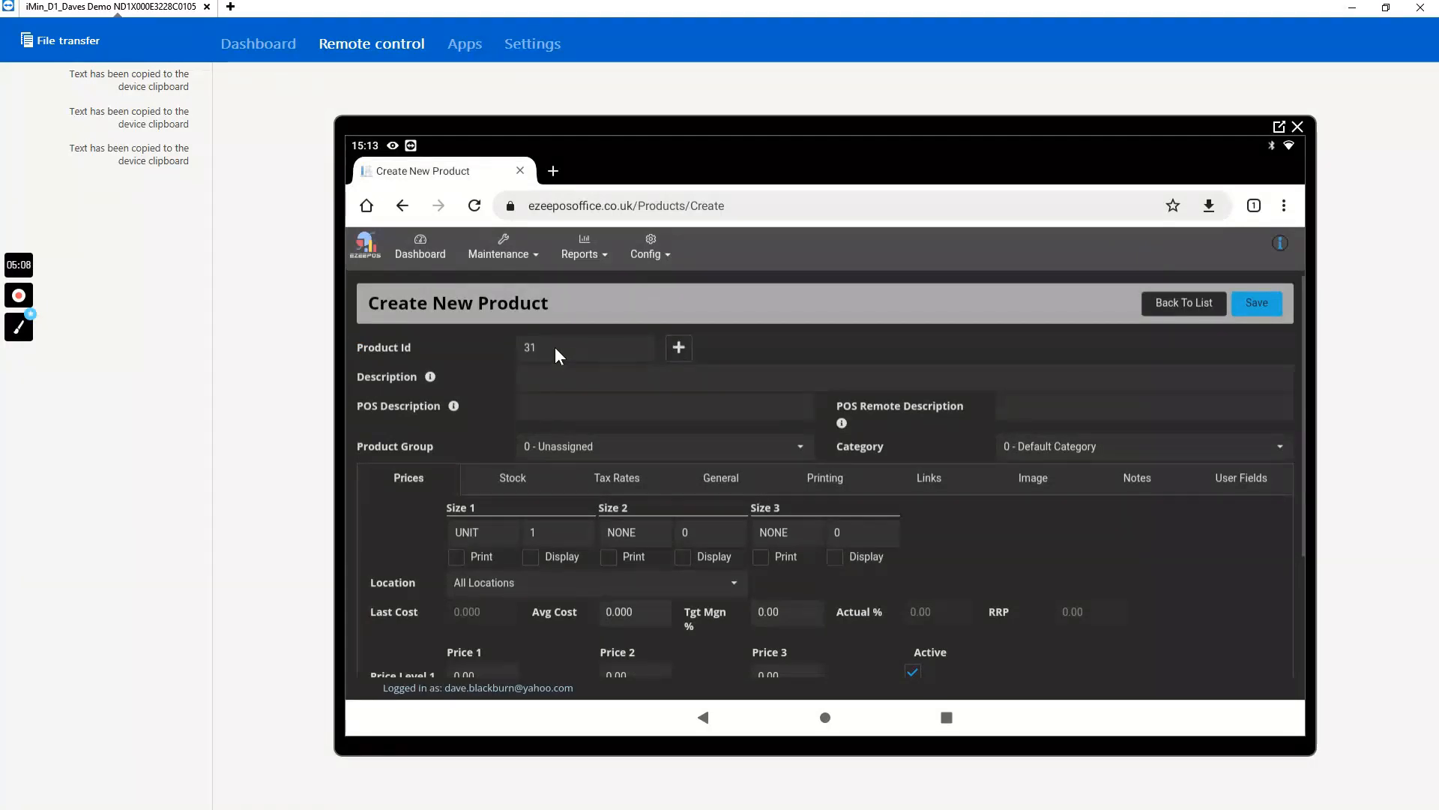
# - Enter "Bacon Sandwich" as the new product's description
pyautogui.click(538, 377)
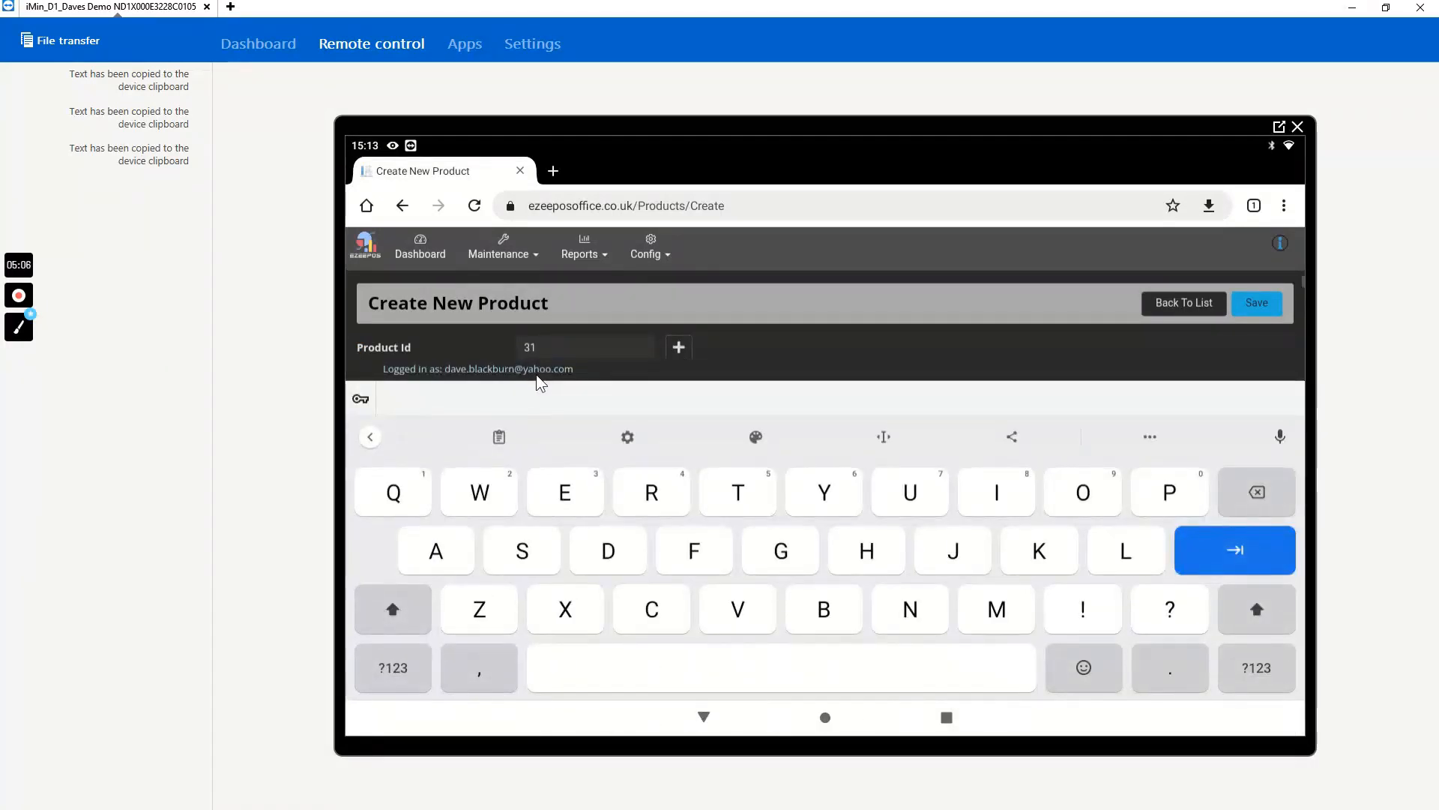
pyautogui.click(811, 615)
pyautogui.click(449, 555)
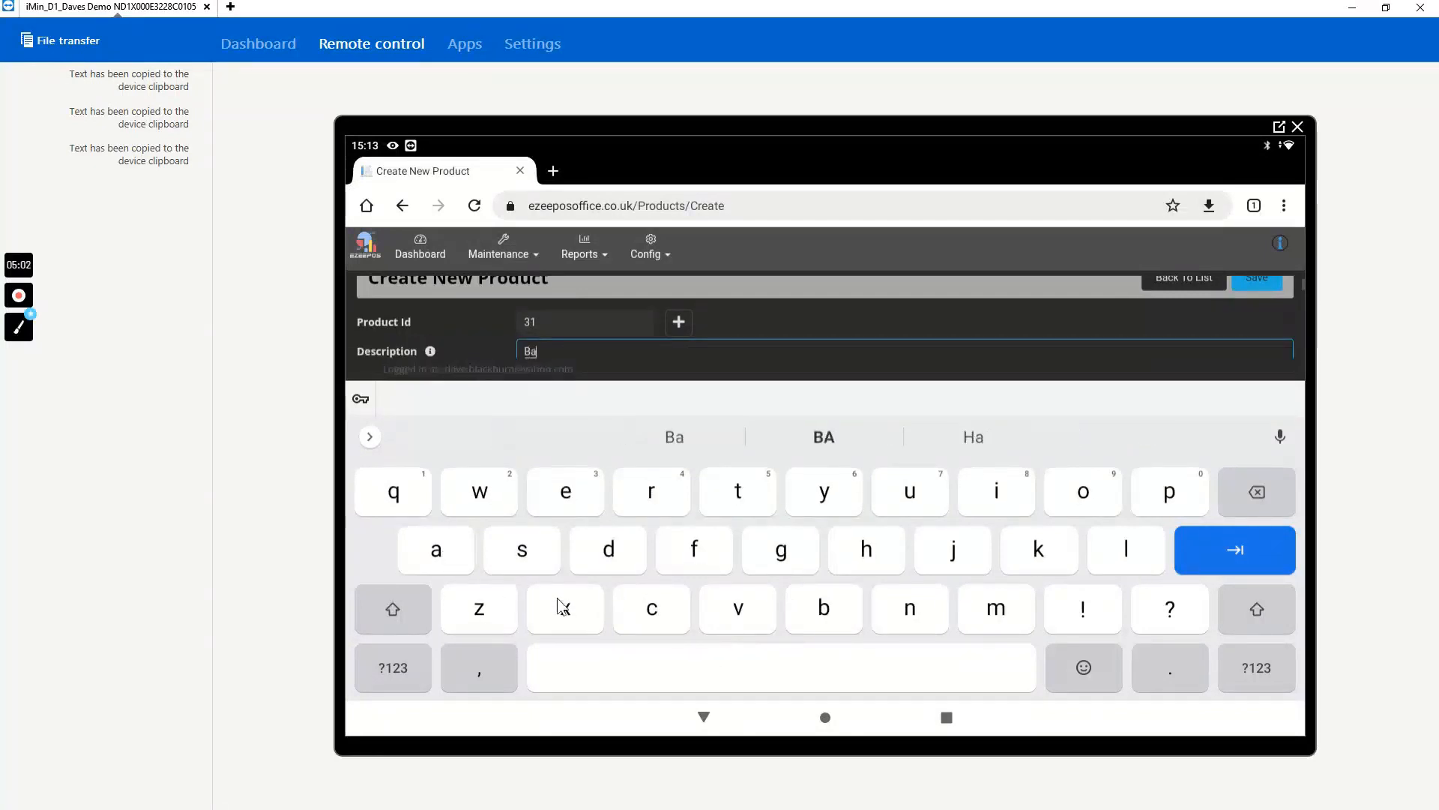
pyautogui.click(644, 611)
pyautogui.click(1072, 503)
pyautogui.click(903, 611)
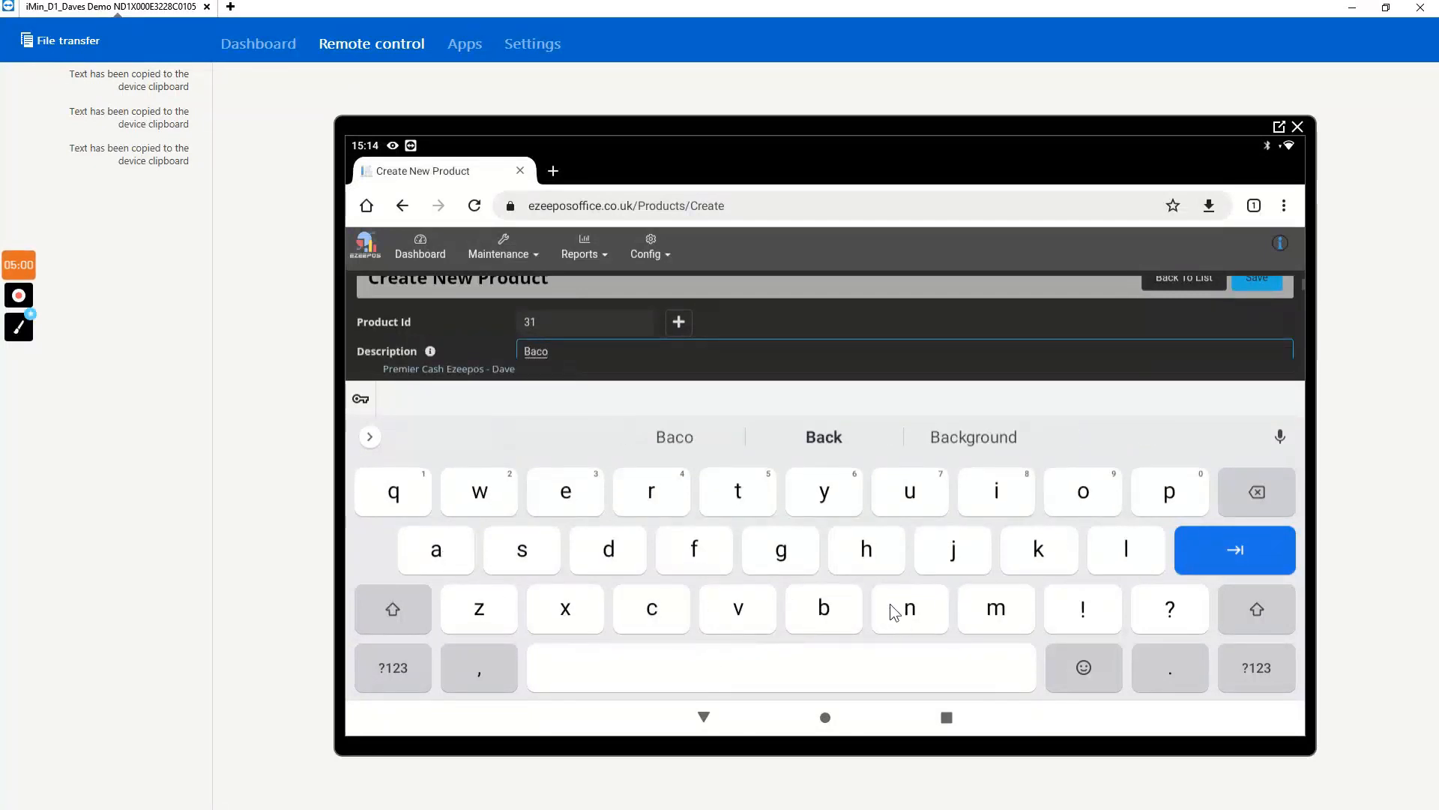
pyautogui.click(689, 675)
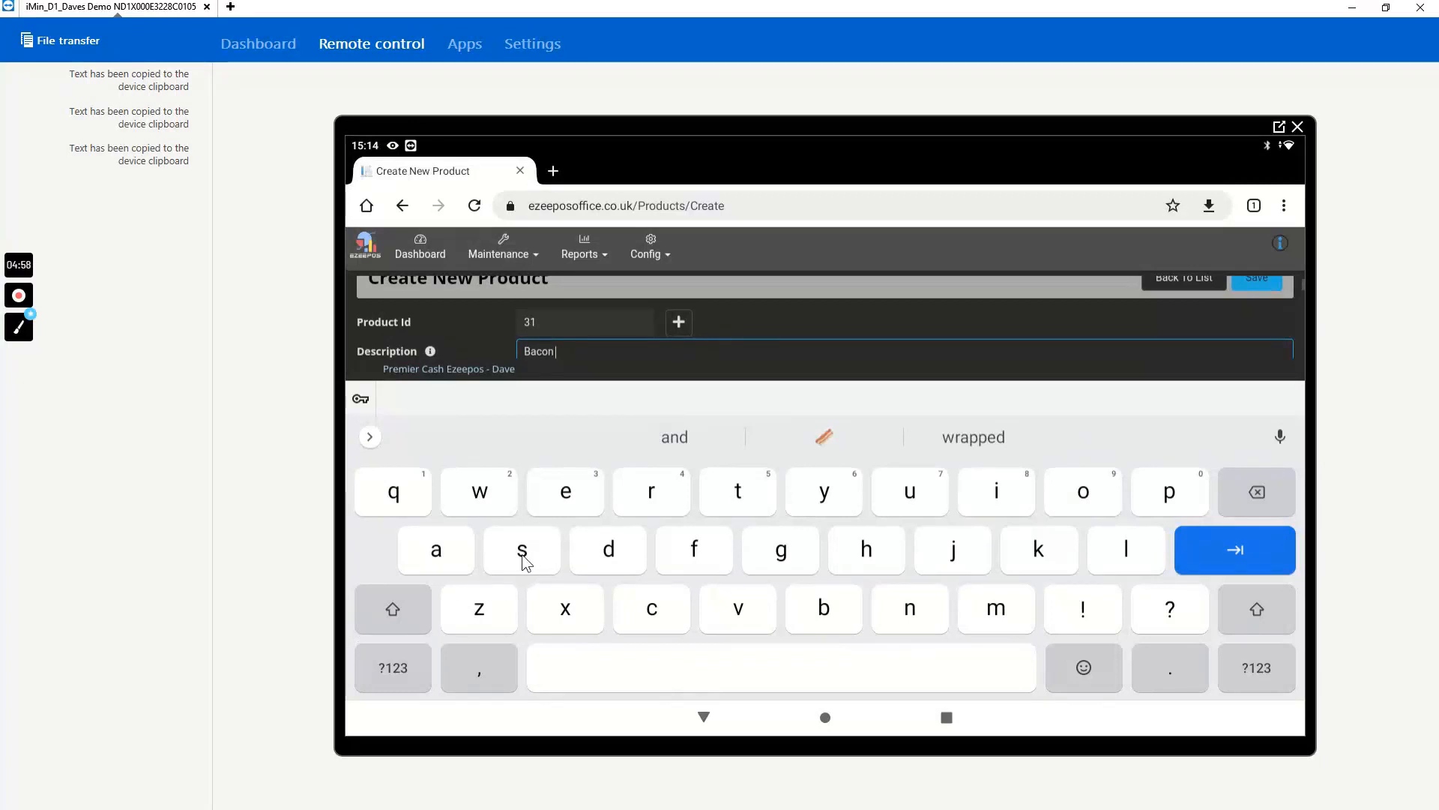
pyautogui.click(387, 598)
pyautogui.click(525, 551)
pyautogui.click(429, 551)
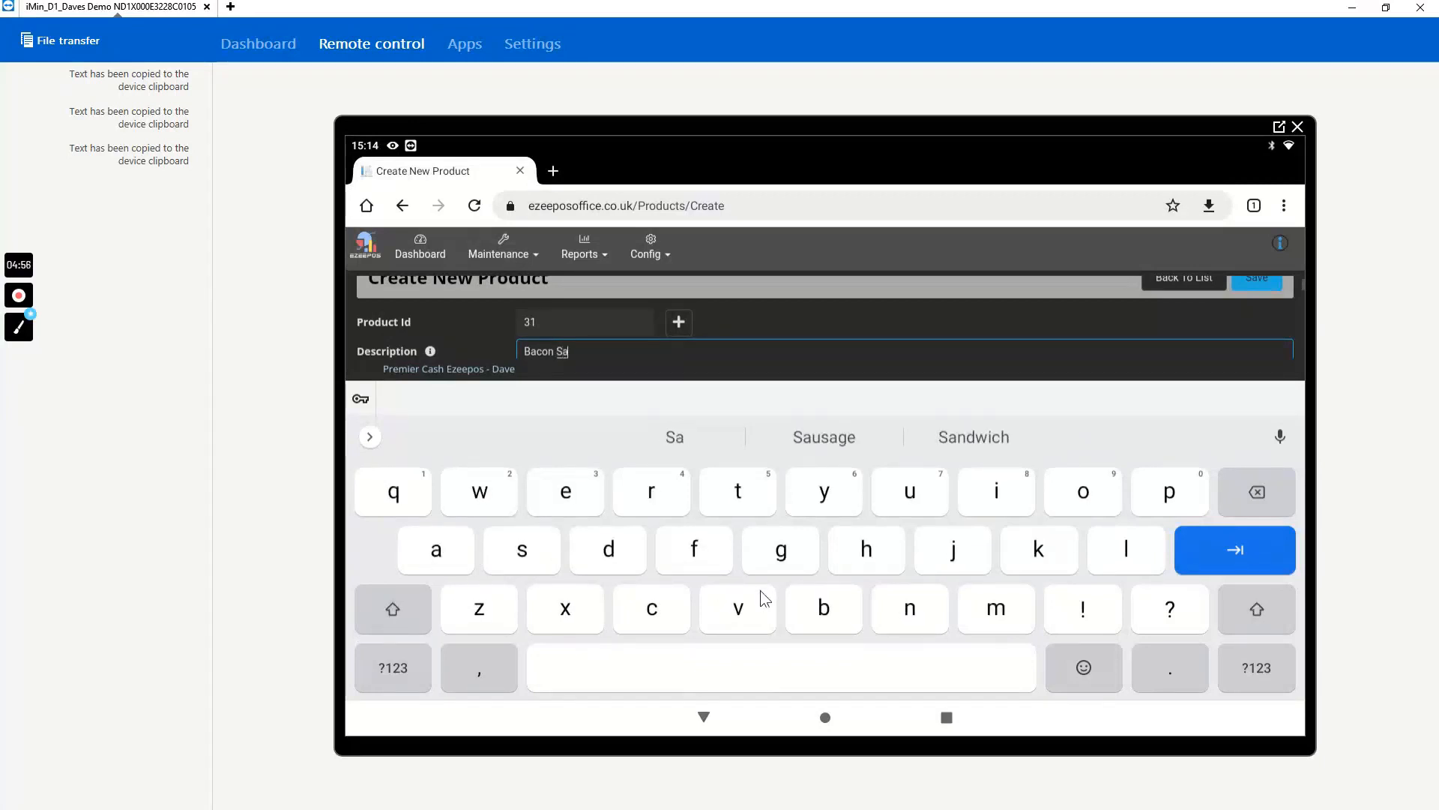
pyautogui.click(911, 610)
pyautogui.click(611, 549)
pyautogui.click(478, 496)
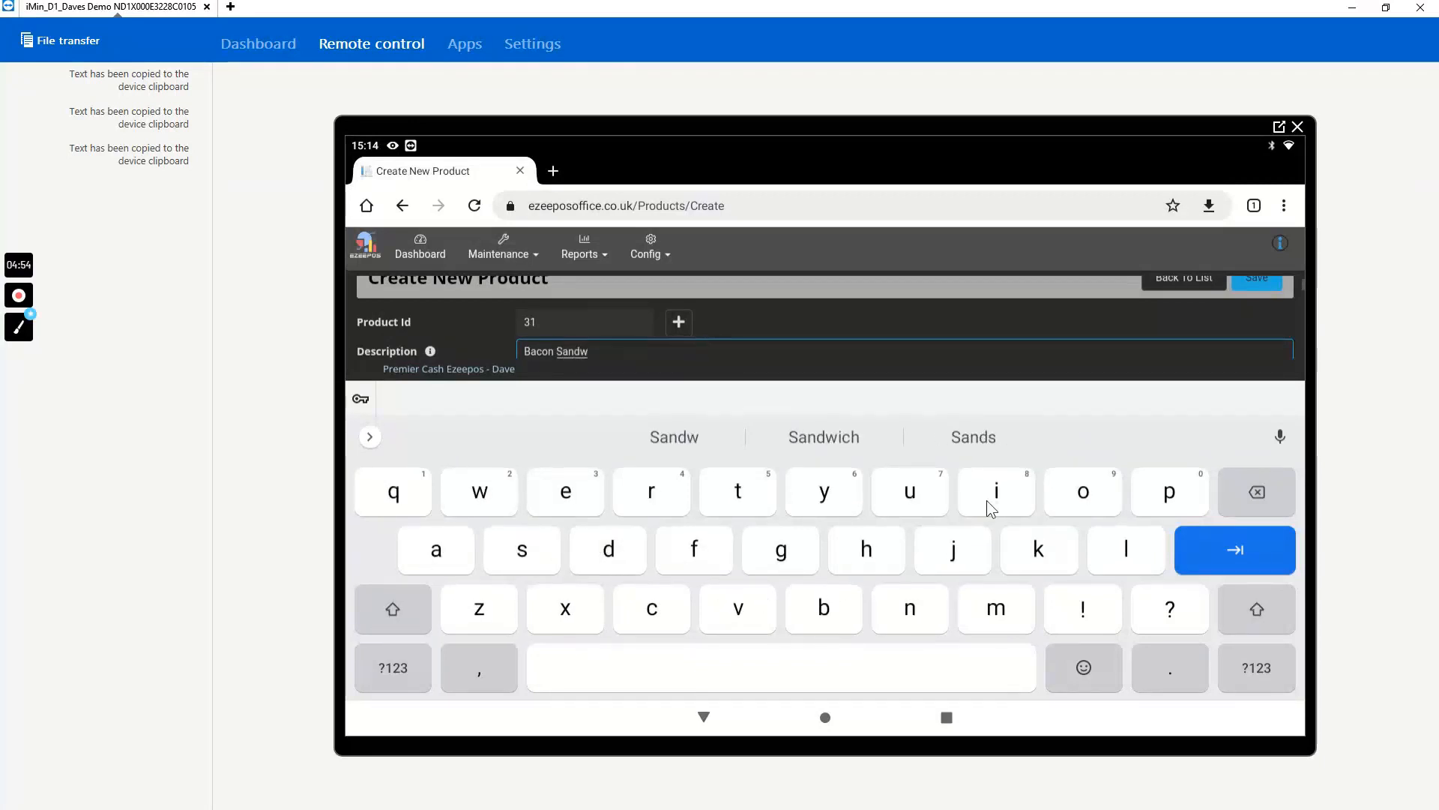
pyautogui.click(994, 496)
pyautogui.click(635, 626)
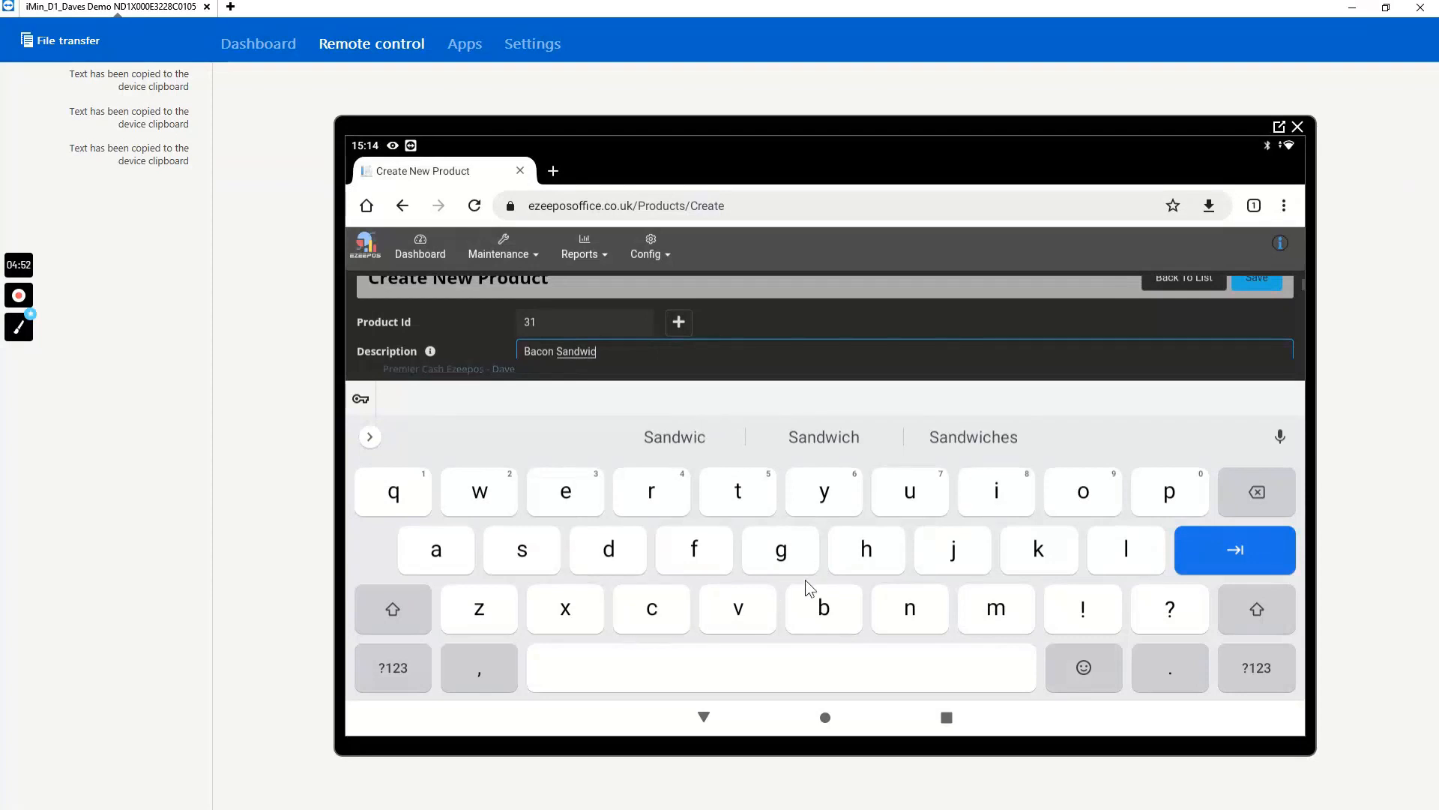
pyautogui.click(862, 558)
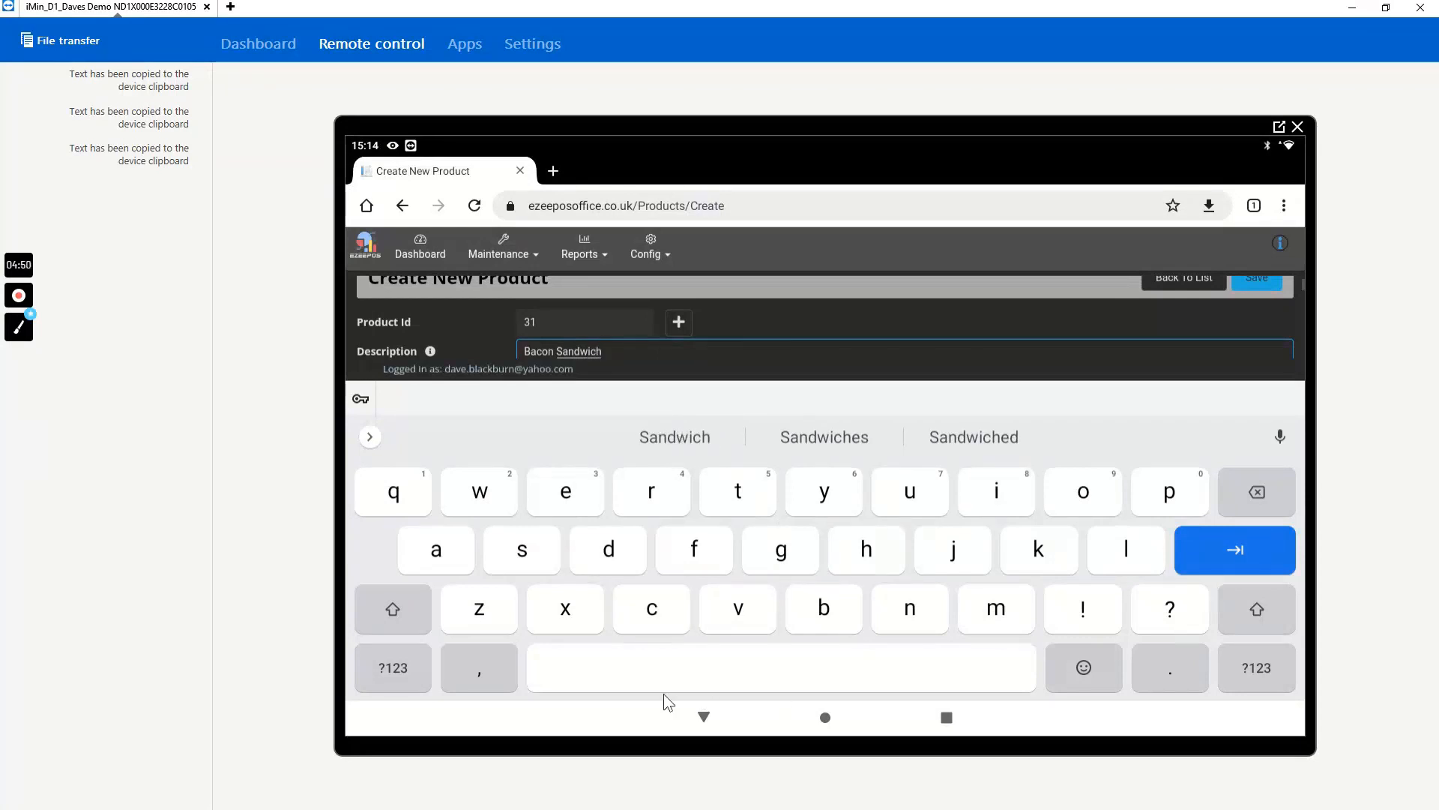
pyautogui.click(701, 716)
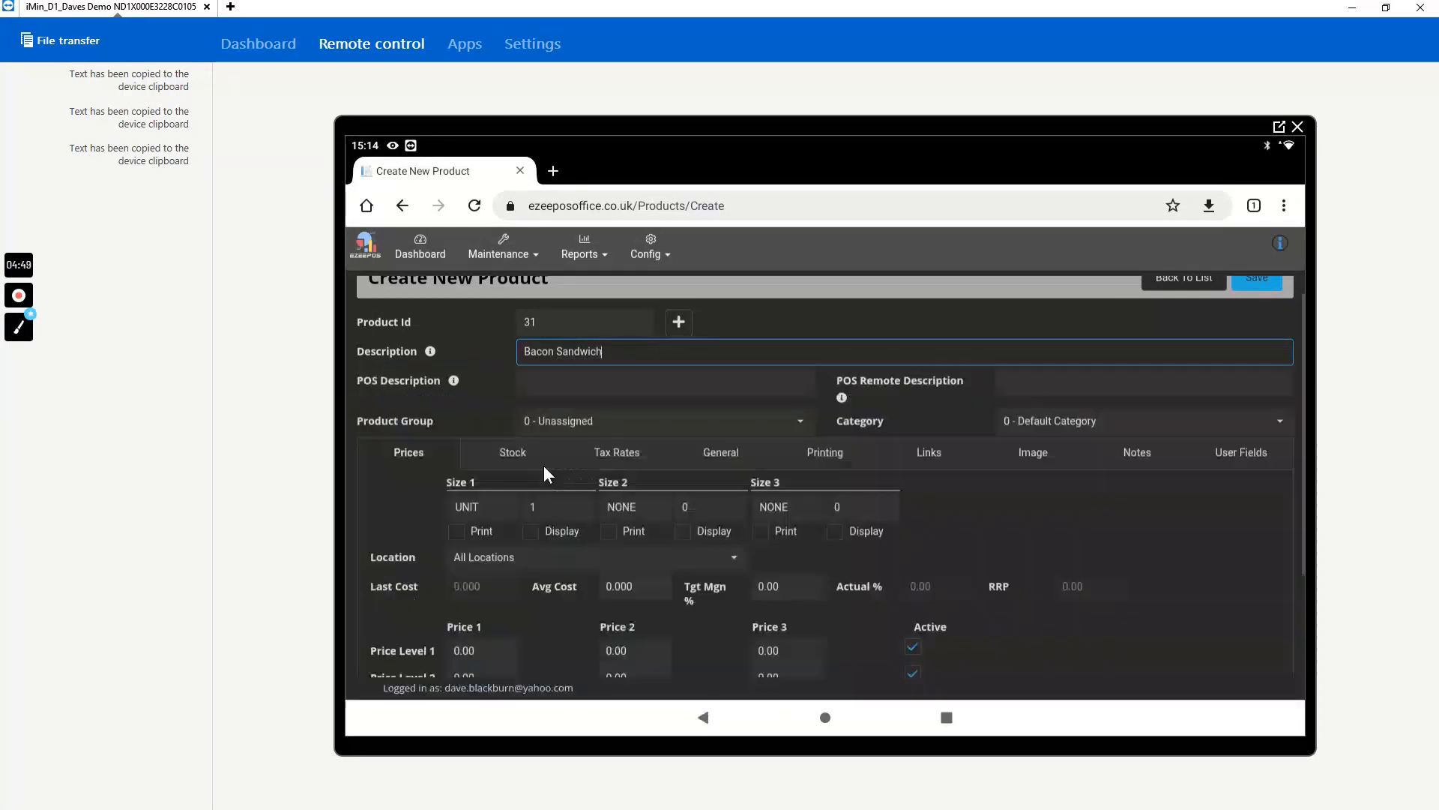
# - Let the POS descriptions fill in from the product description and assign the product to group 21 - Sandwiches
pyautogui.click(519, 403)
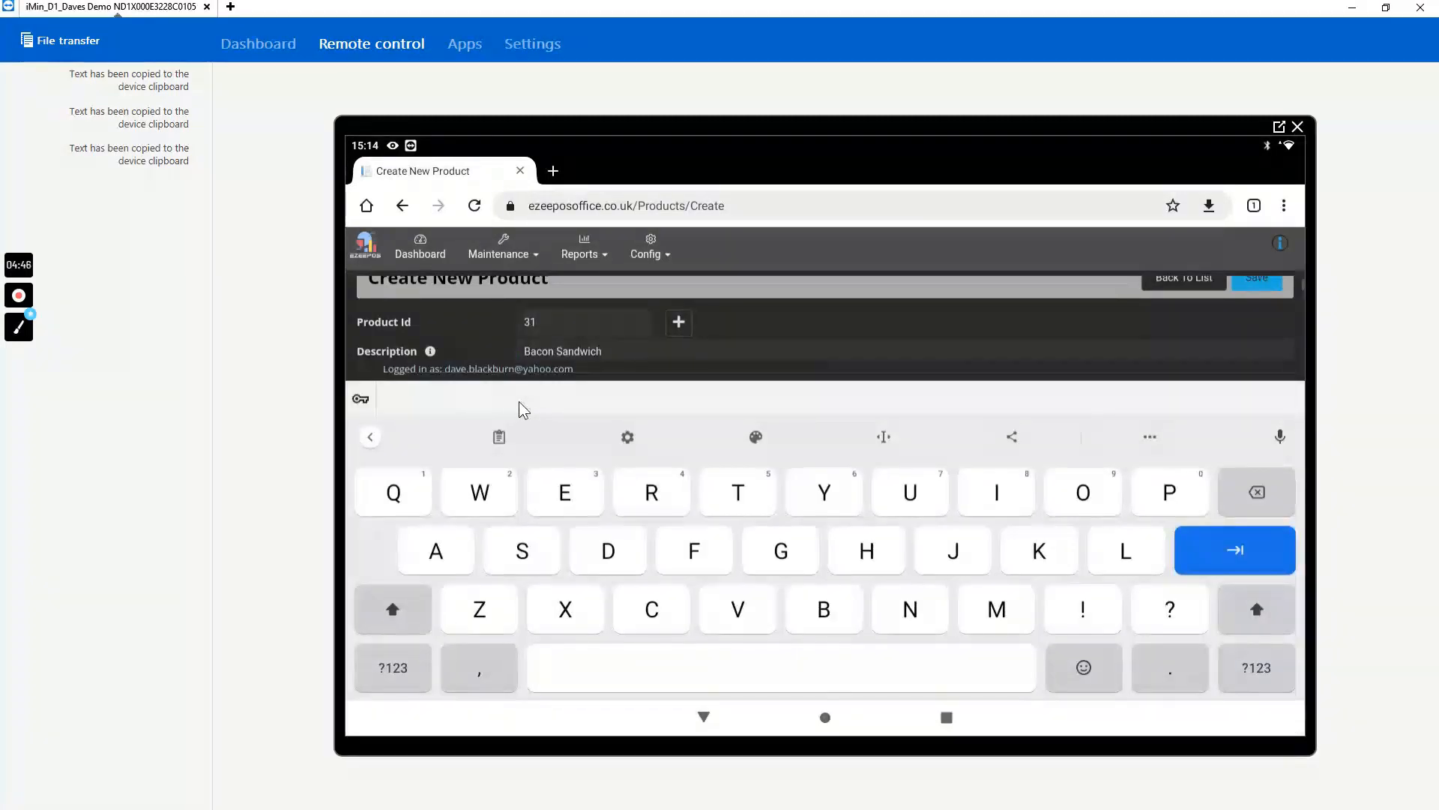
pyautogui.click(703, 717)
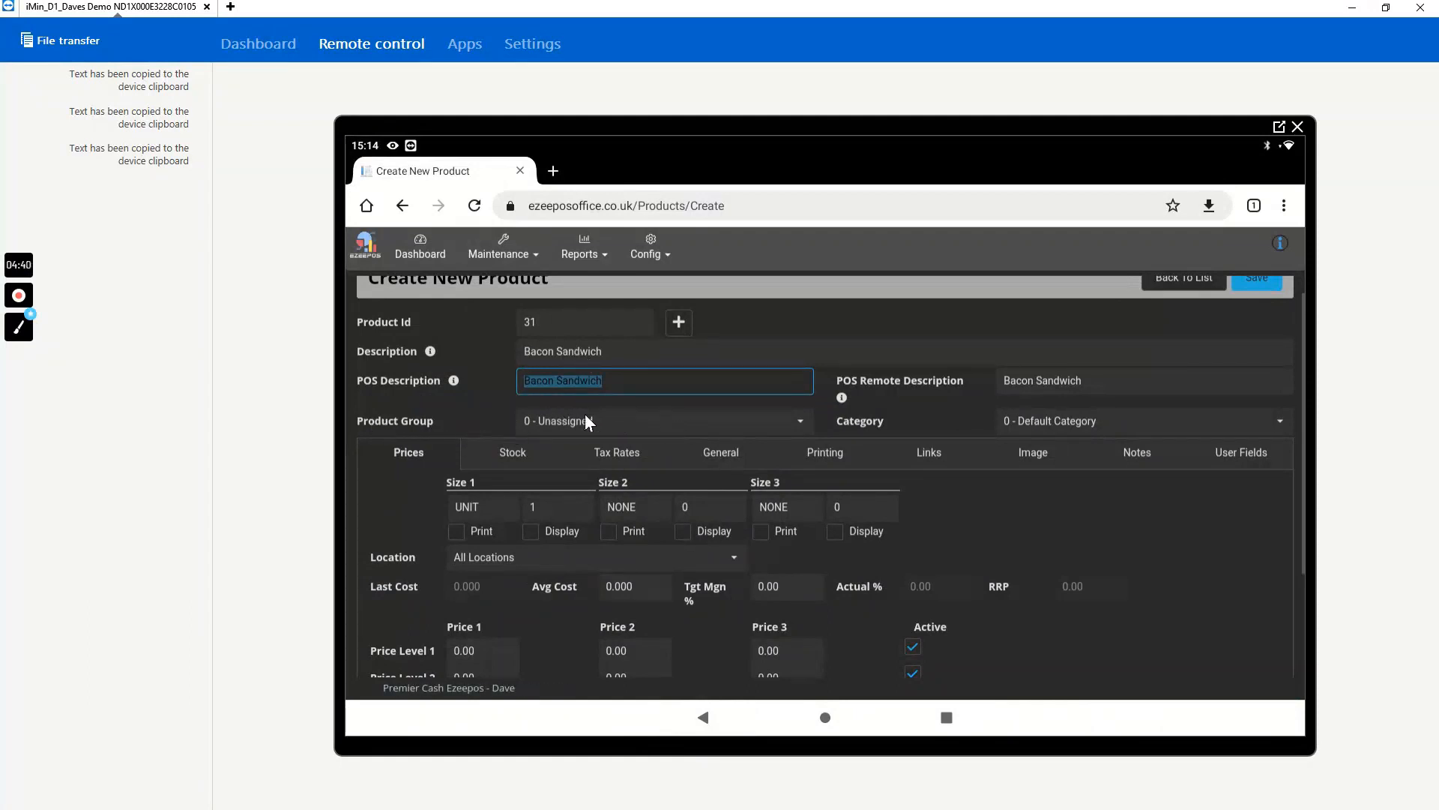
pyautogui.click(795, 421)
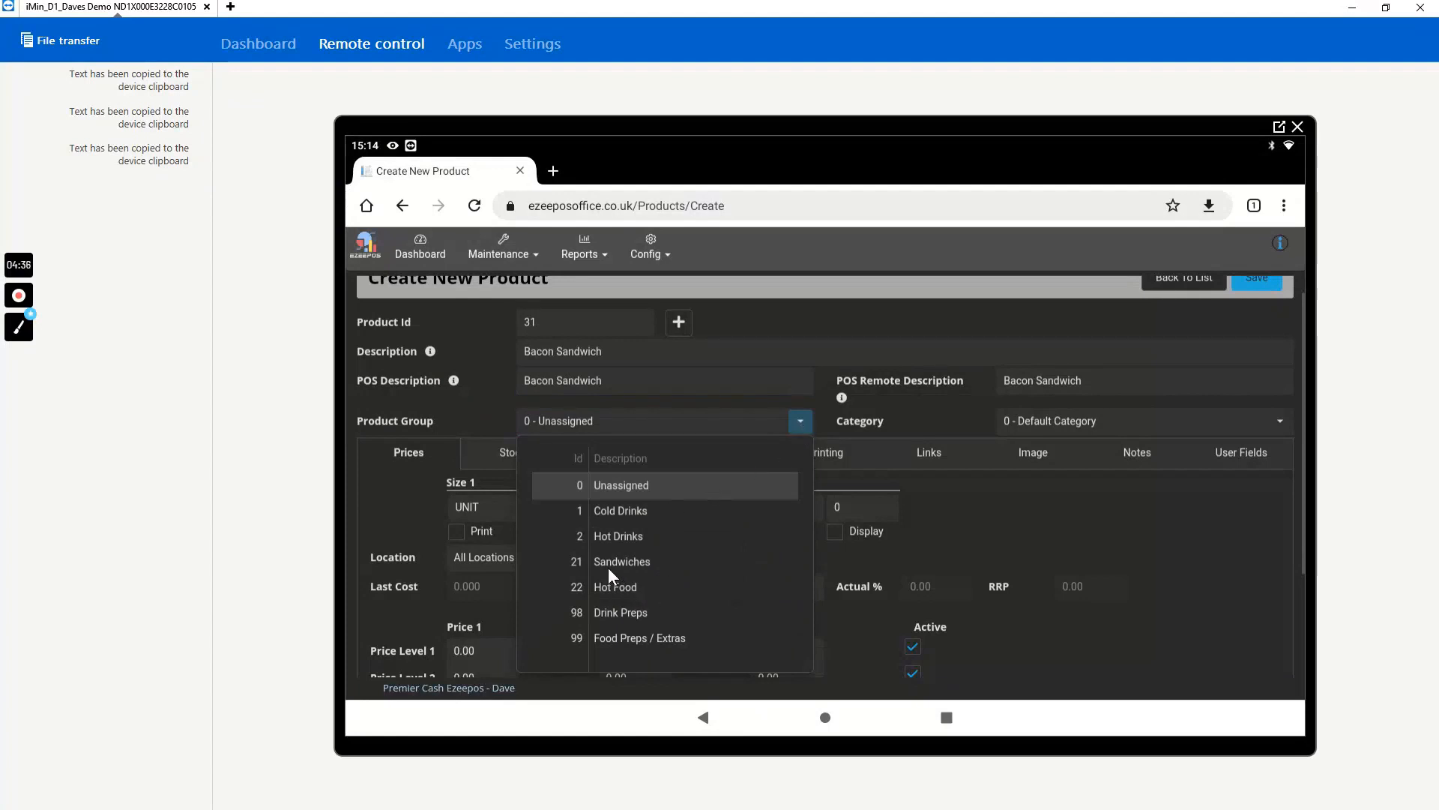
pyautogui.click(607, 561)
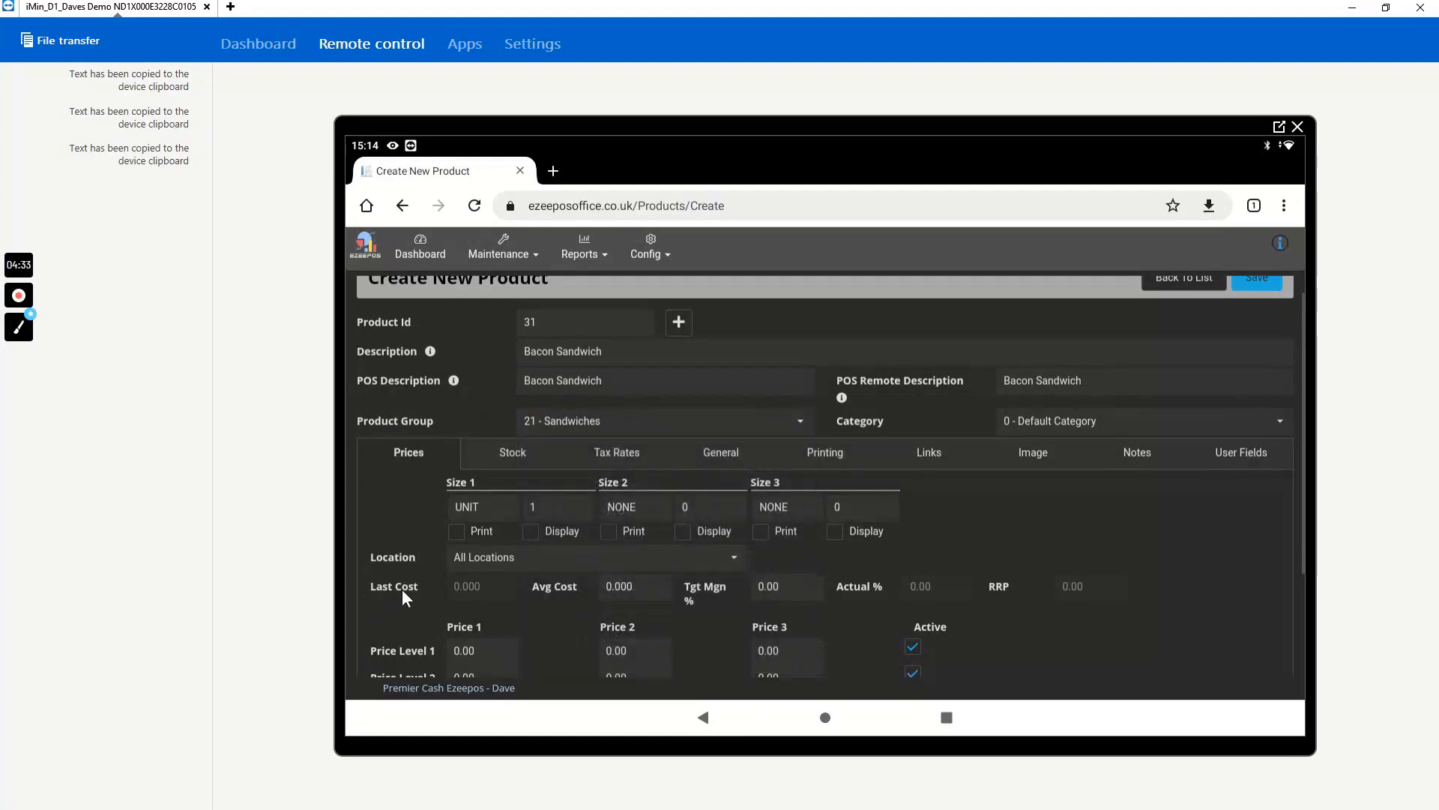
# - Set Price 1 for Price Level 1 of the Bacon Sandwich to 4.00
pyautogui.scroll(-3, 402, 588)
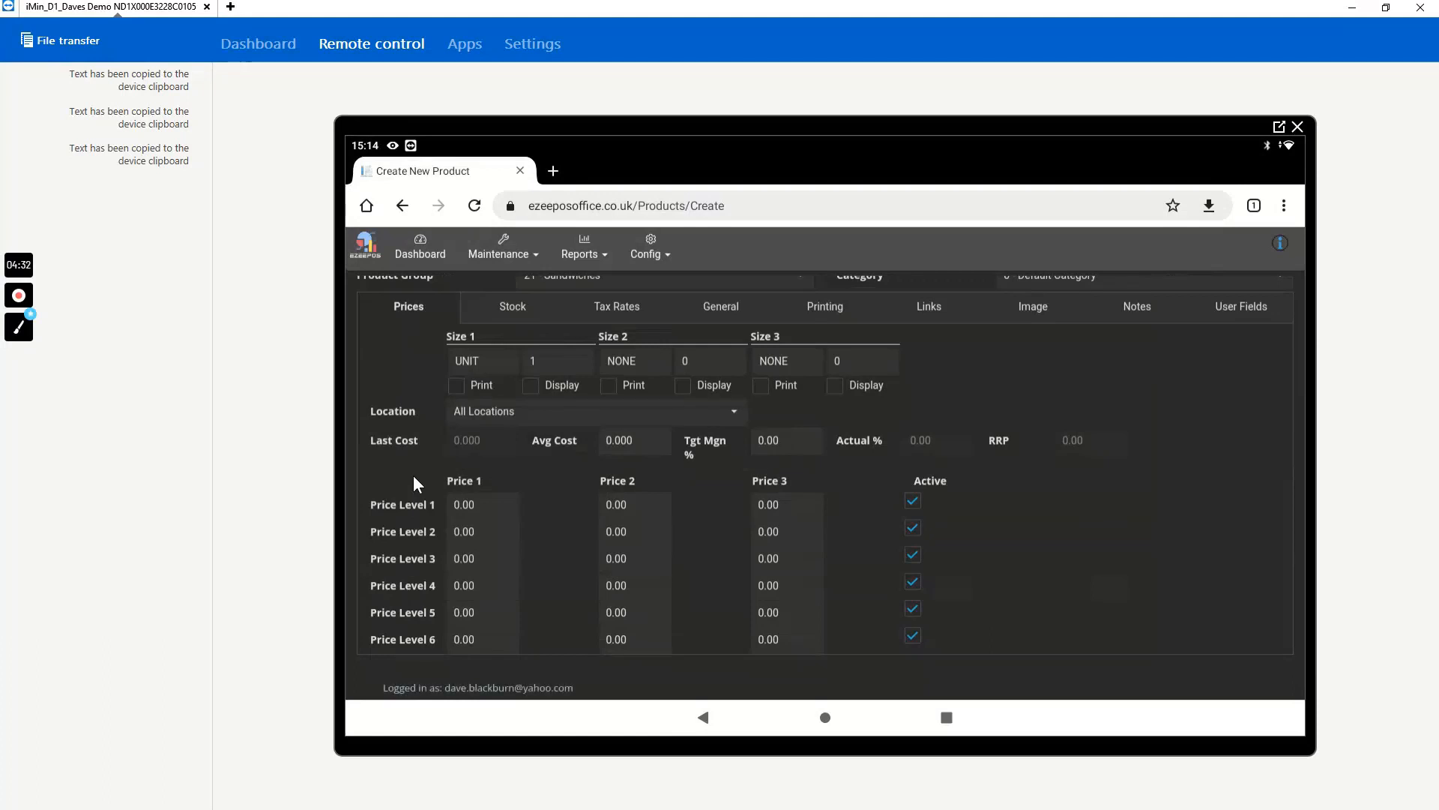
pyautogui.doubleClick(457, 501)
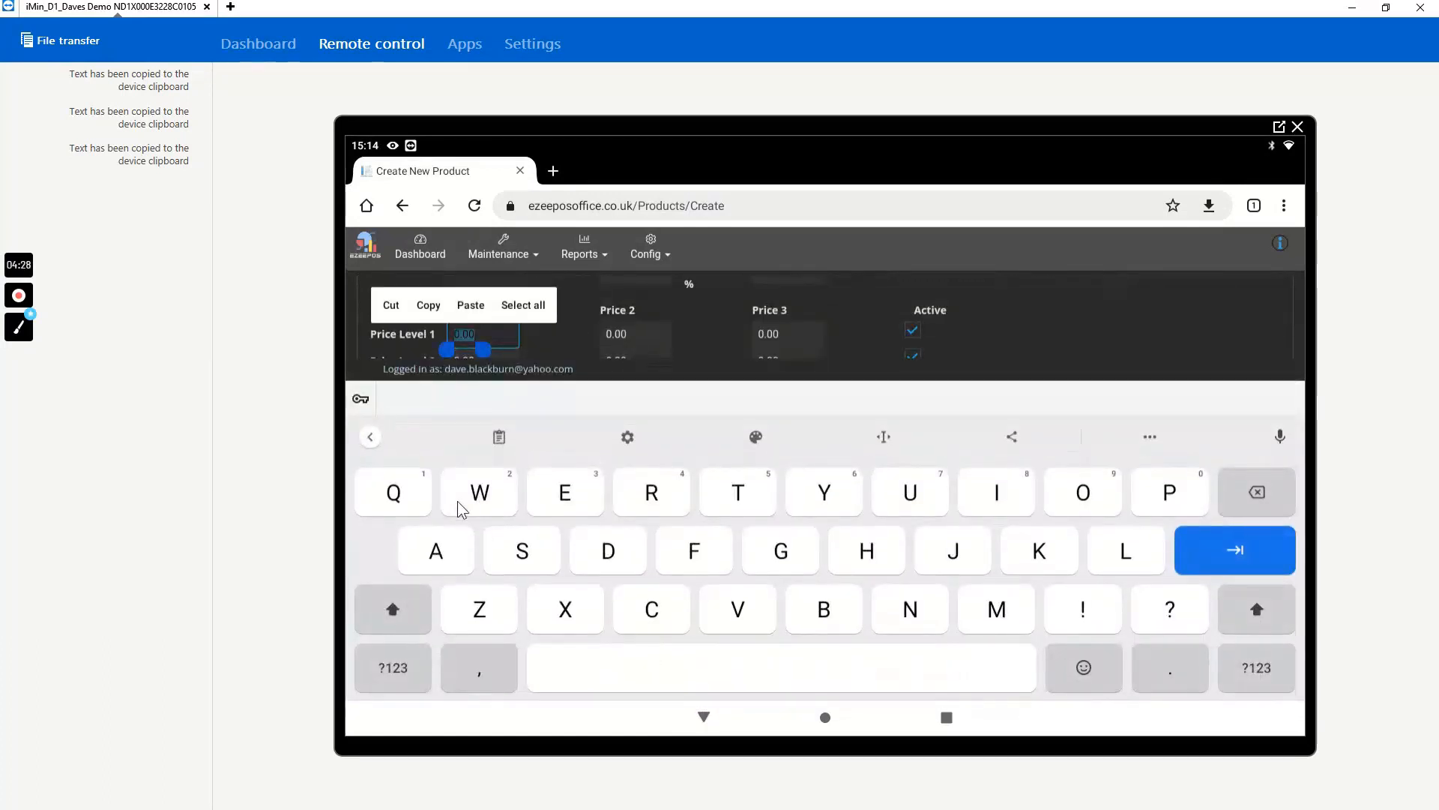
pyautogui.click(392, 667)
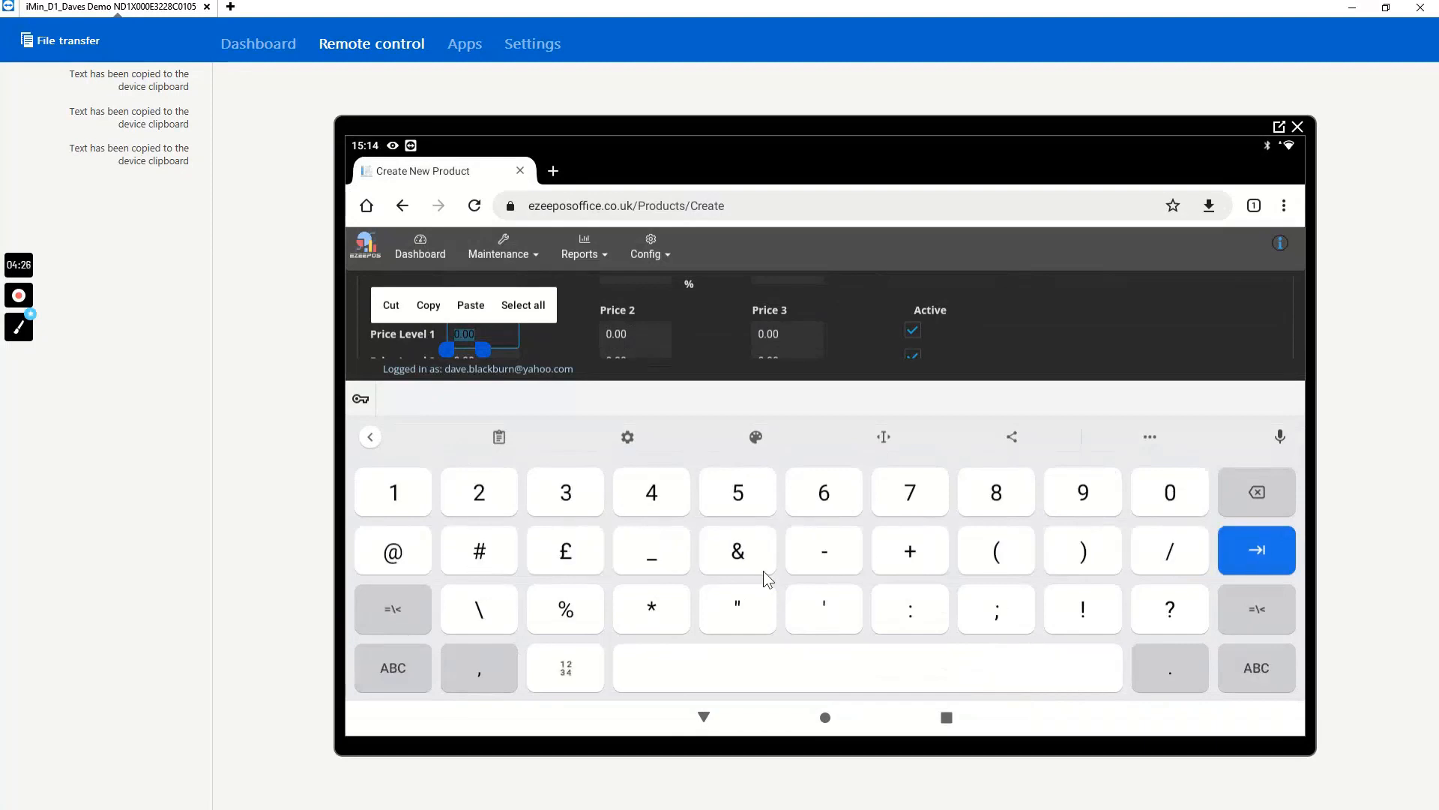
pyautogui.click(649, 495)
pyautogui.click(1160, 504)
pyautogui.click(1166, 497)
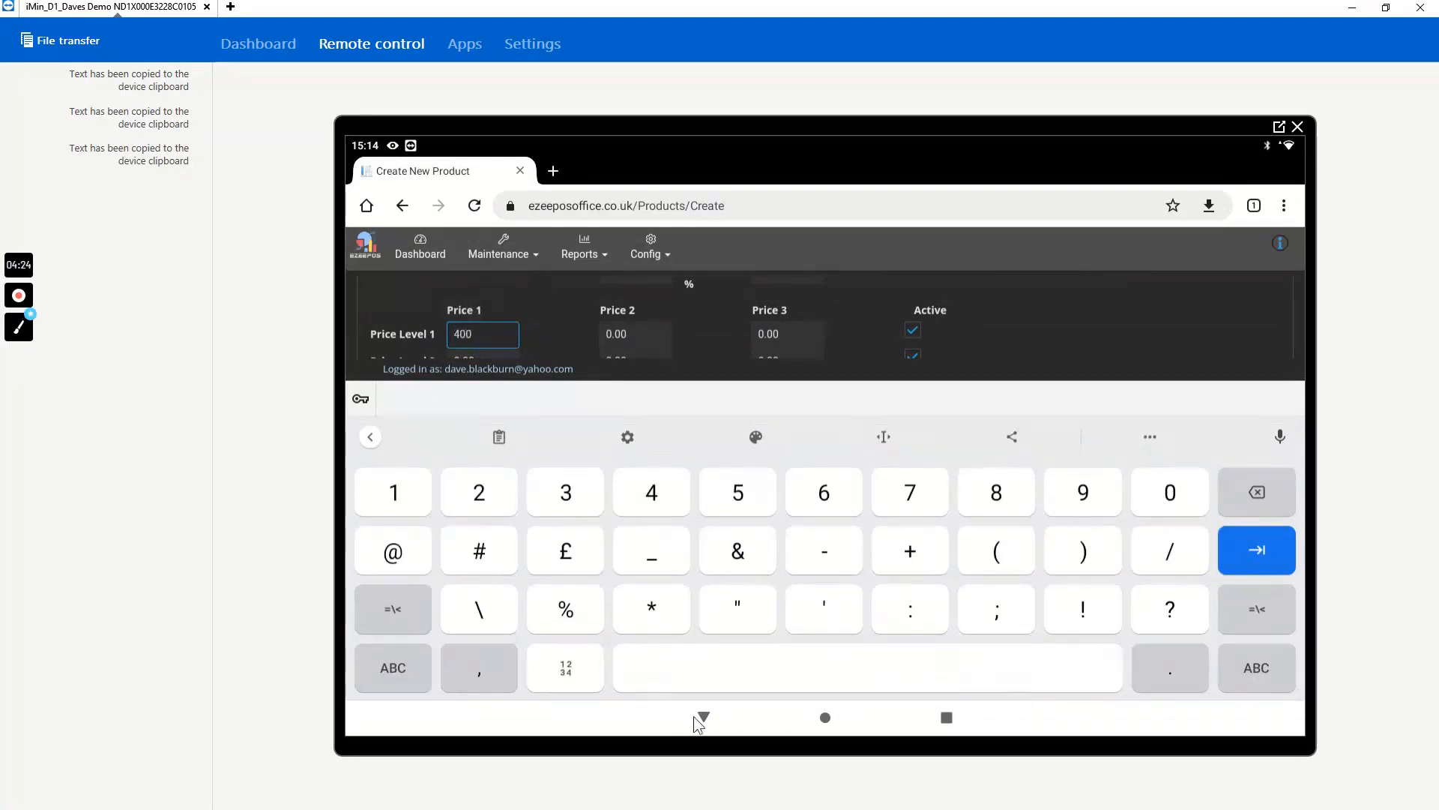
pyautogui.click(697, 717)
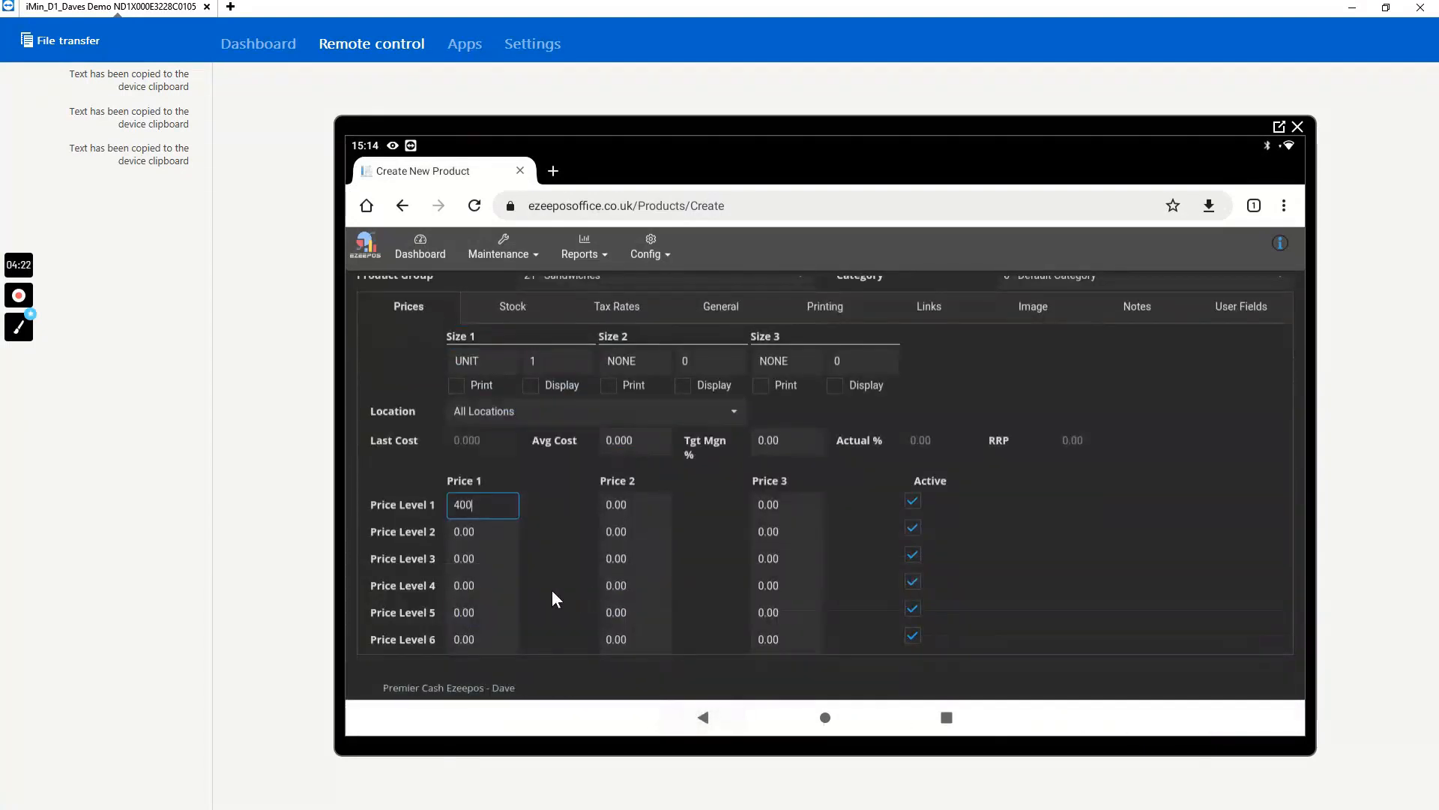
pyautogui.write('.')
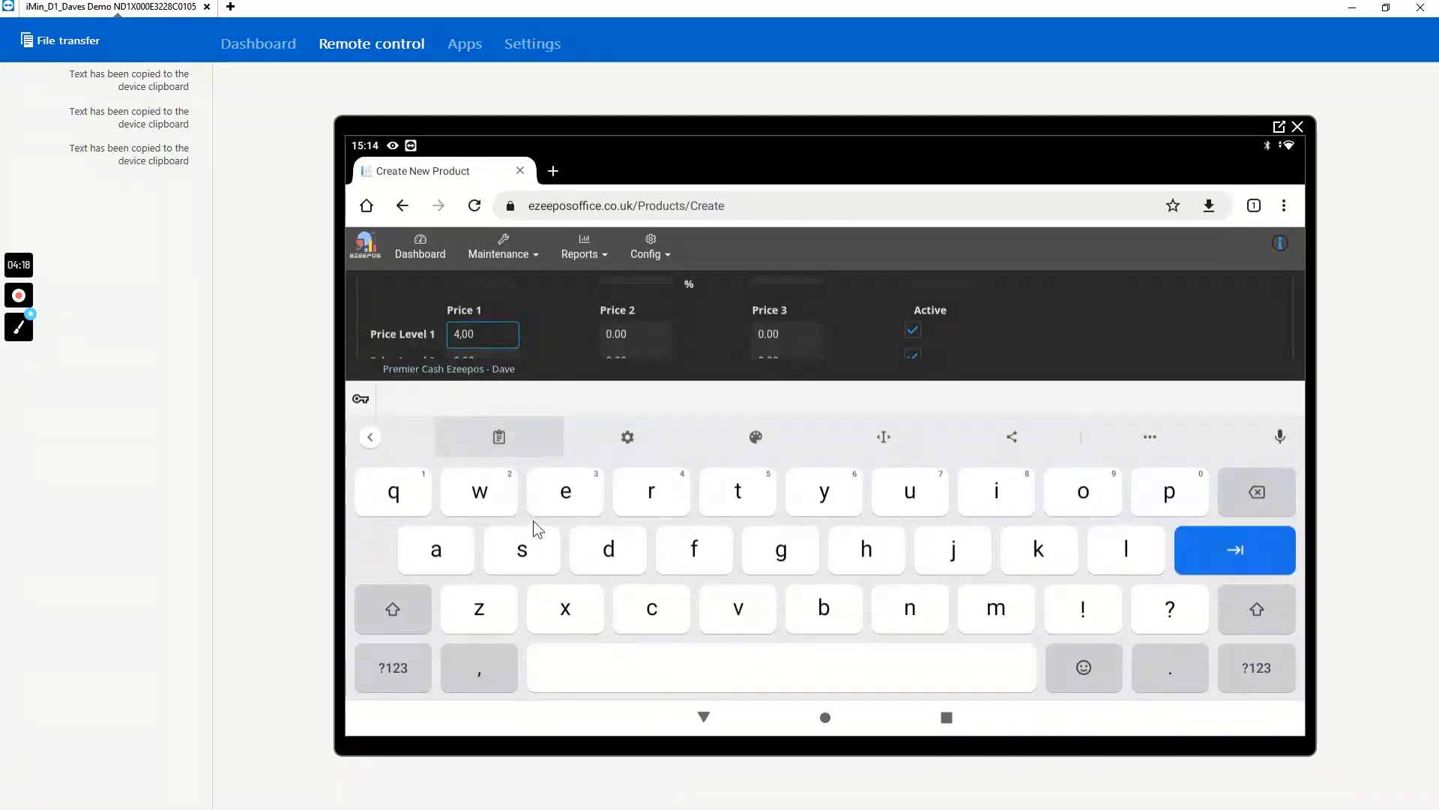
pyautogui.press('BackSpace')
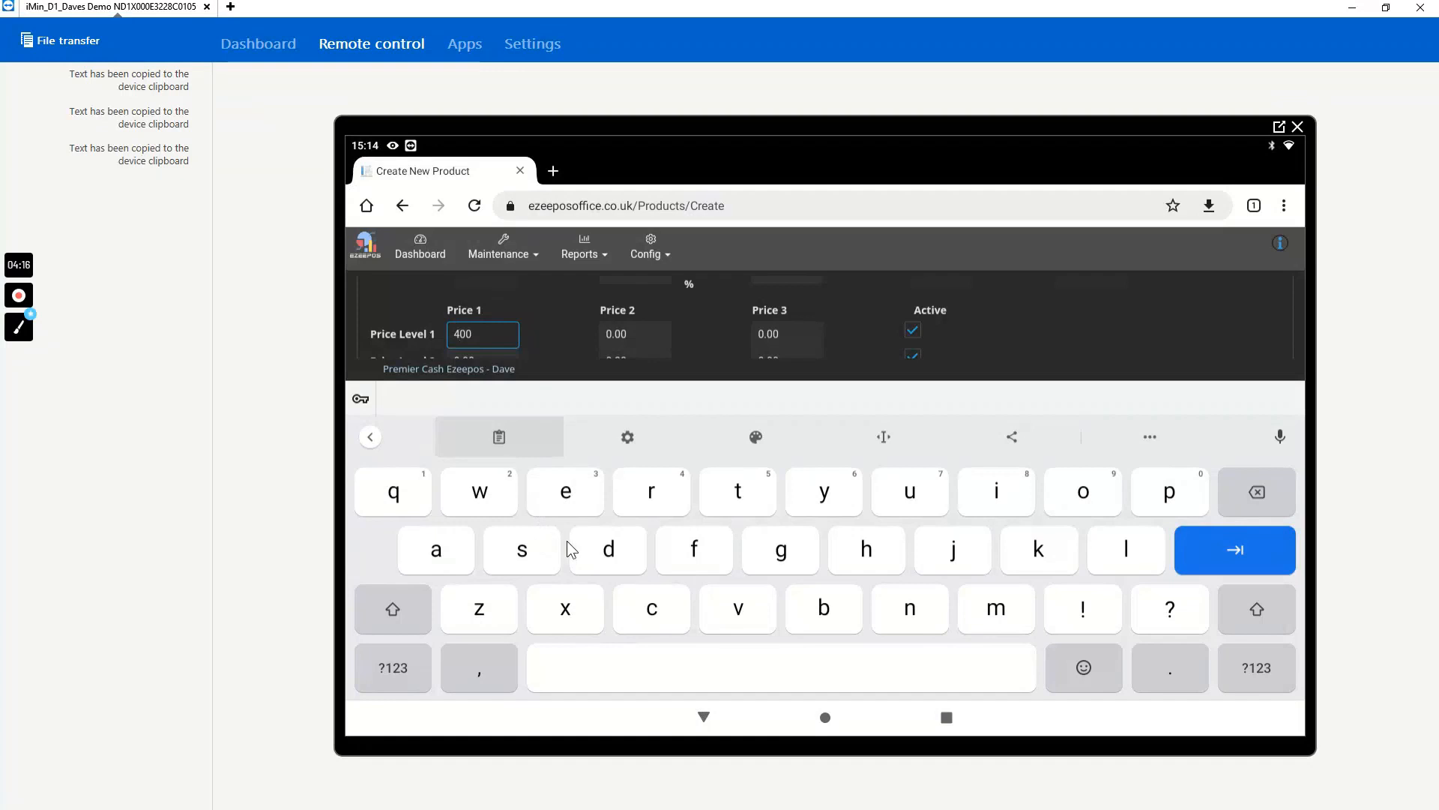
pyautogui.write('.')
pyautogui.press('Tab')
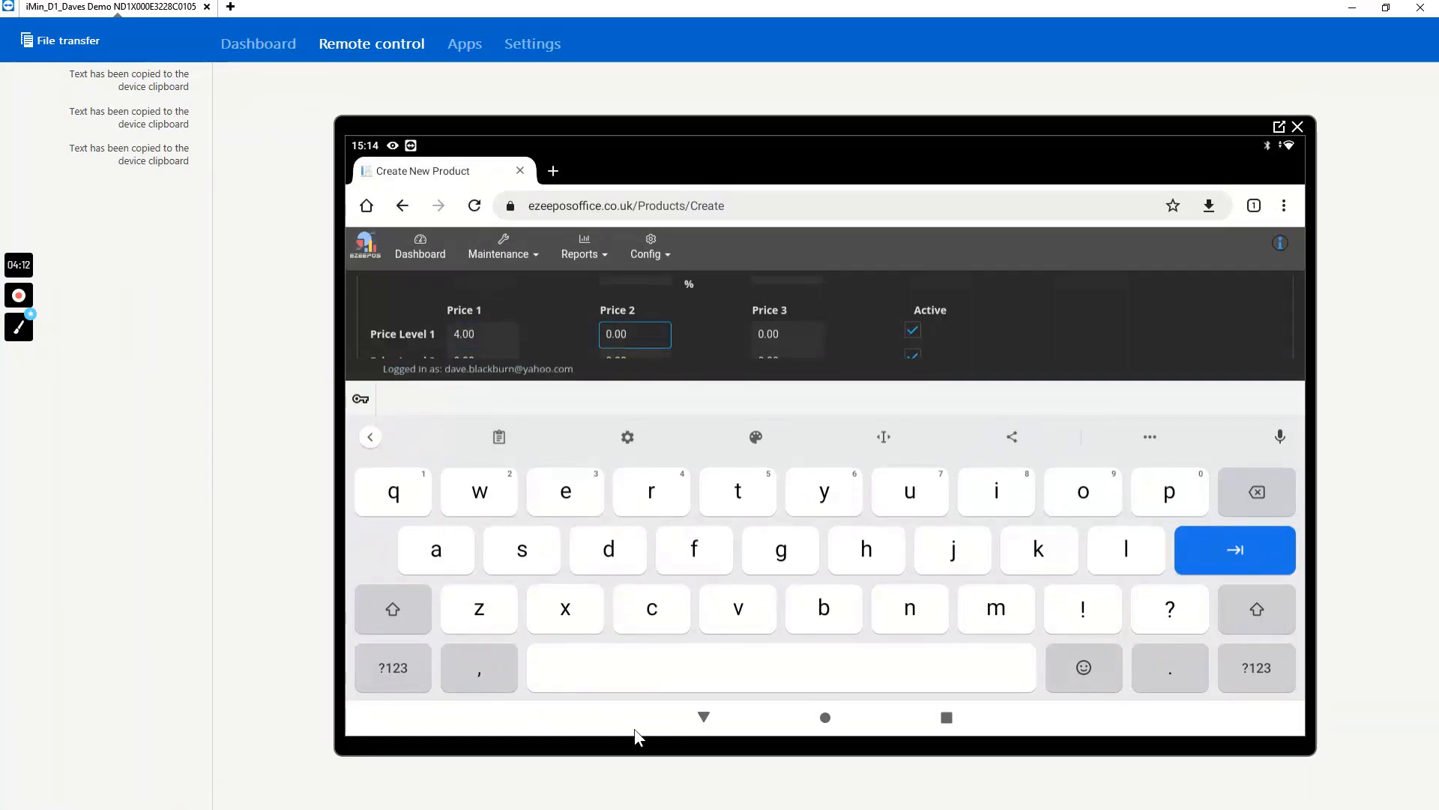
pyautogui.click(702, 717)
# - Apply the VAT @ 20% tax rate to the Bacon Sandwich
pyautogui.scroll(5, 677, 580)
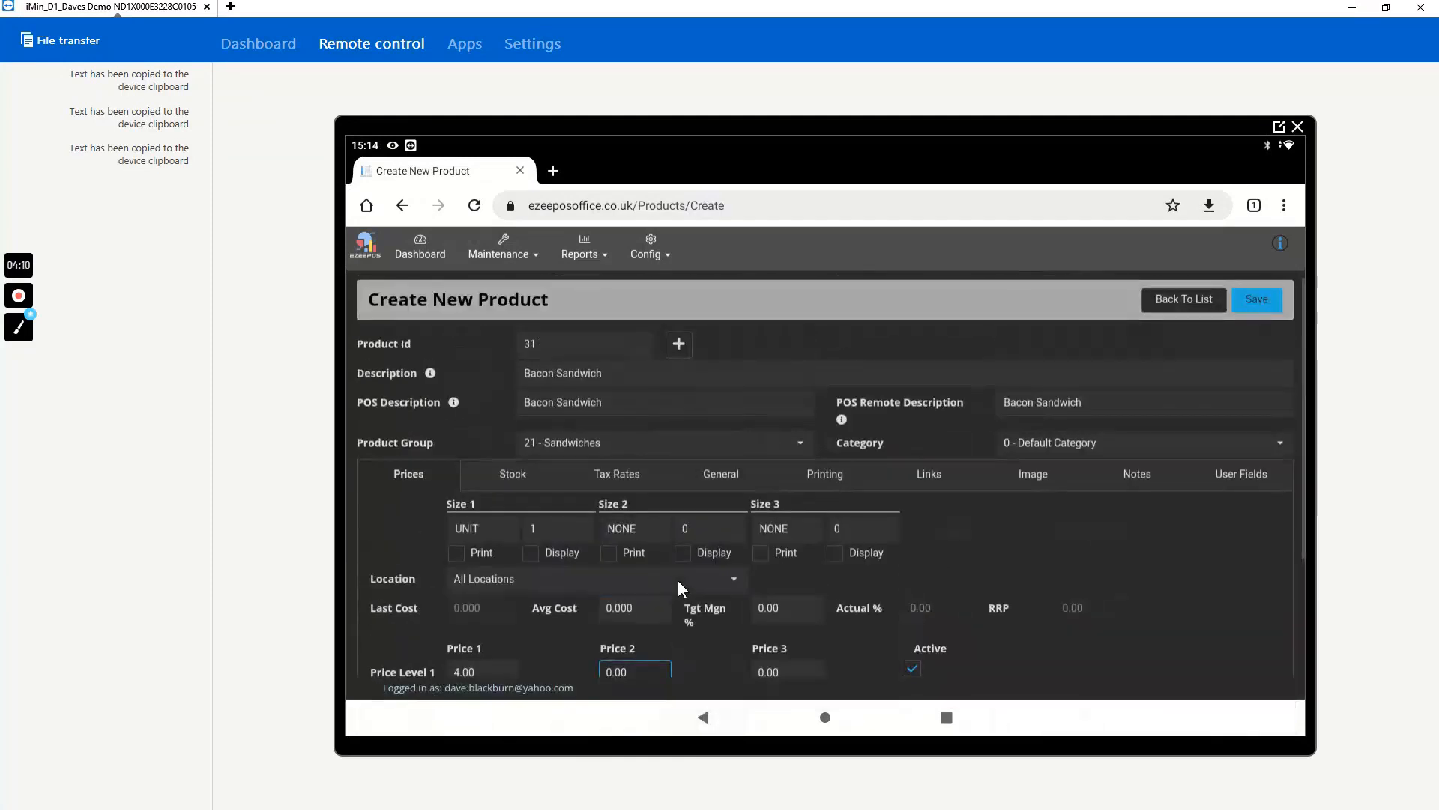
pyautogui.click(614, 474)
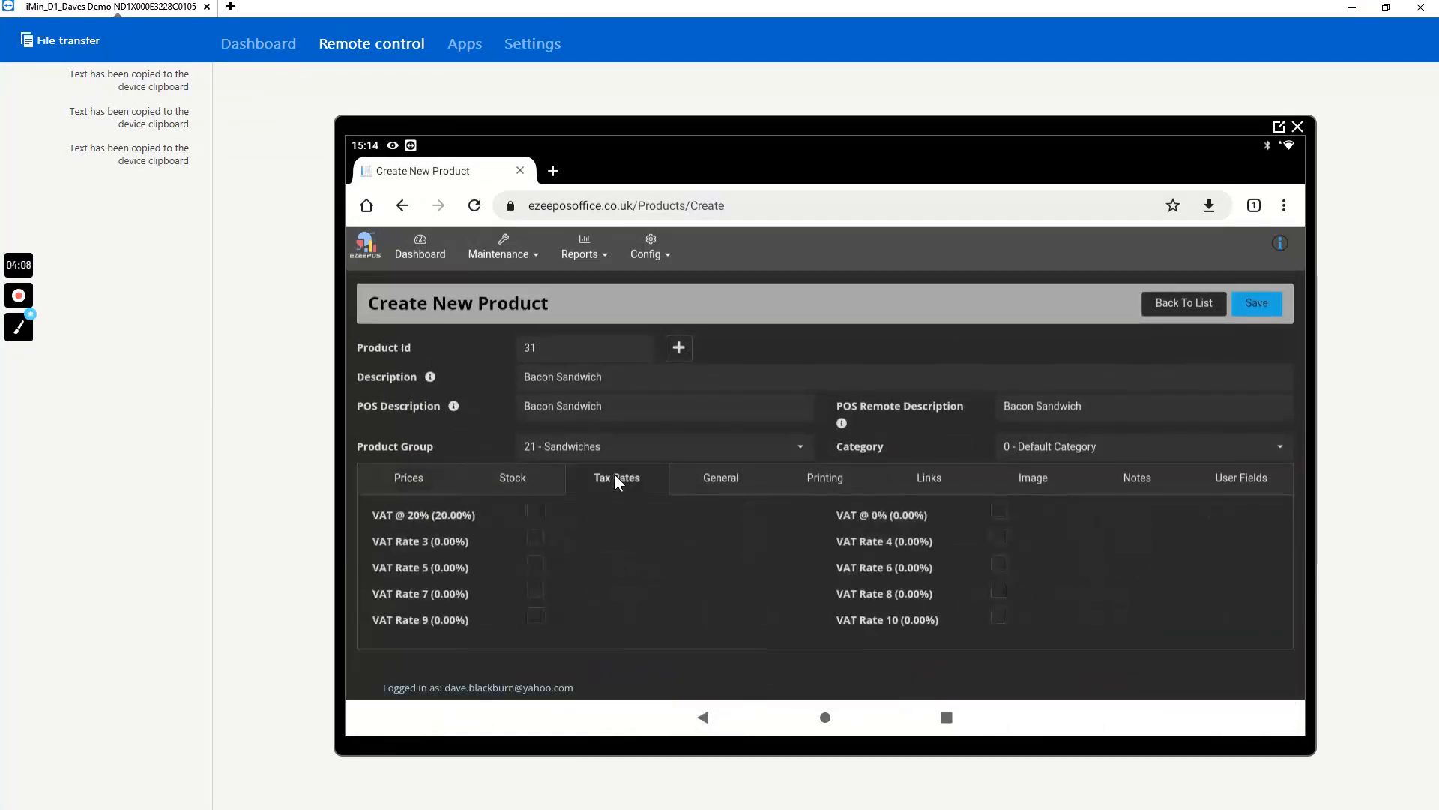
pyautogui.click(534, 514)
# - Check the product's general options and set its Kitchen Printer Group to K/P
pyautogui.click(722, 477)
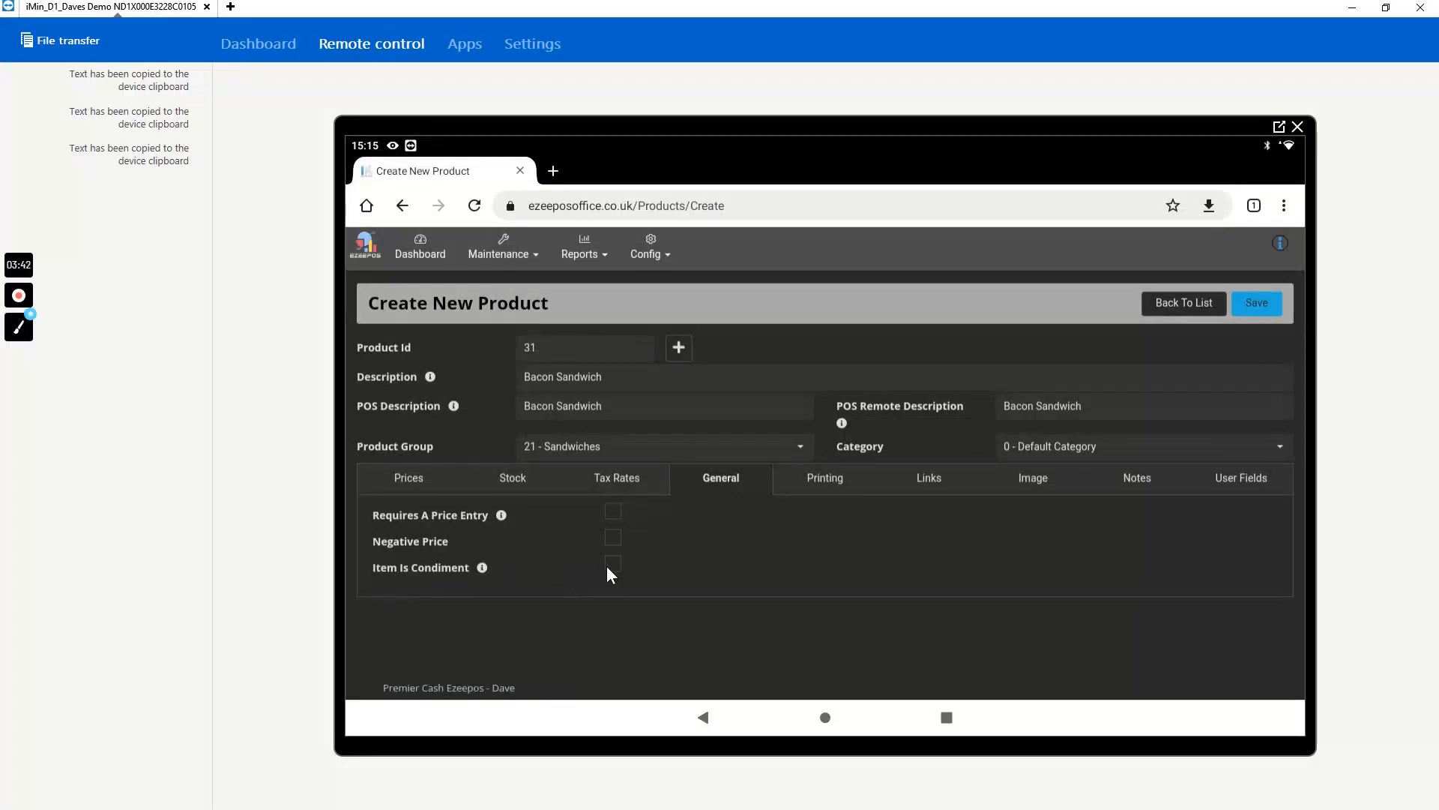
pyautogui.click(821, 483)
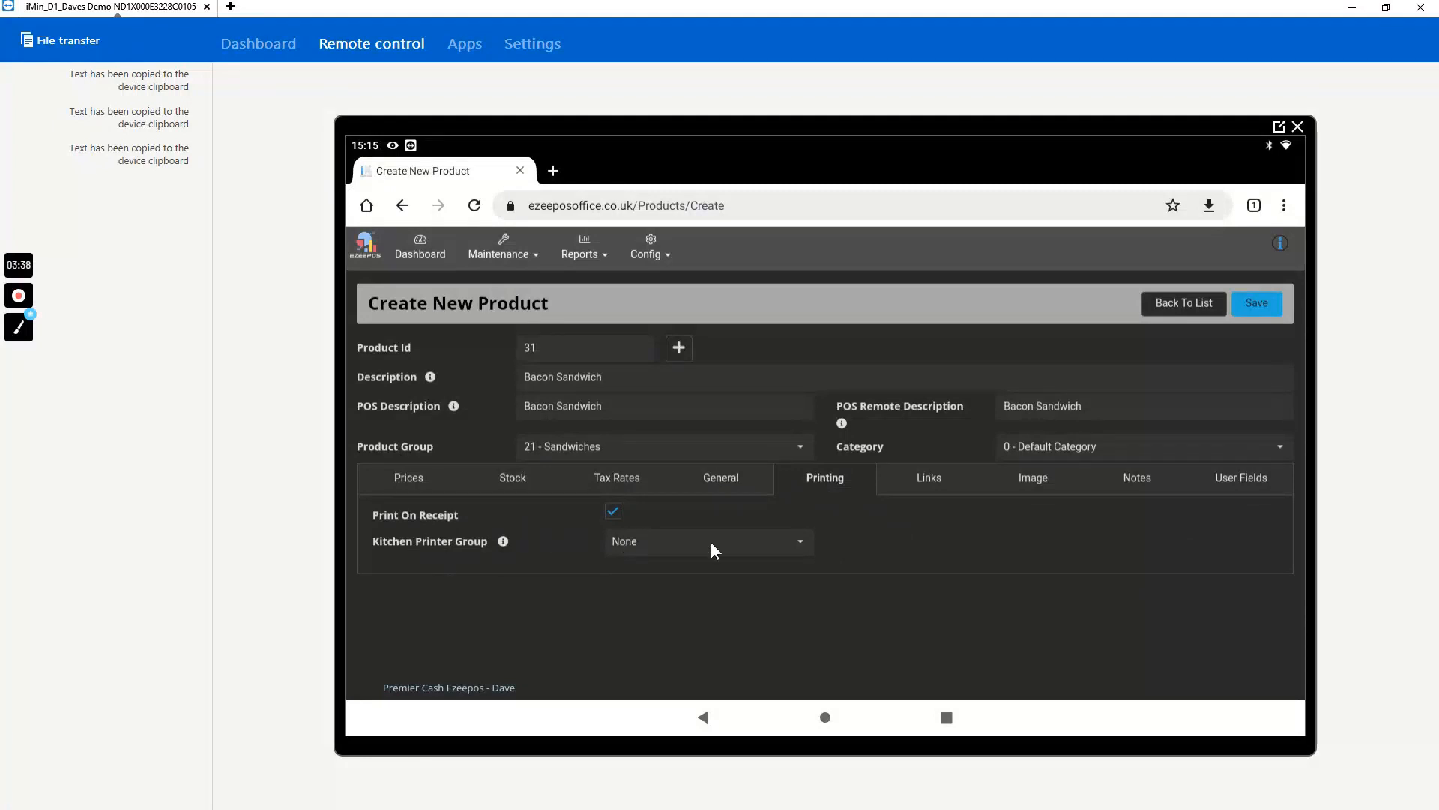
pyautogui.click(799, 540)
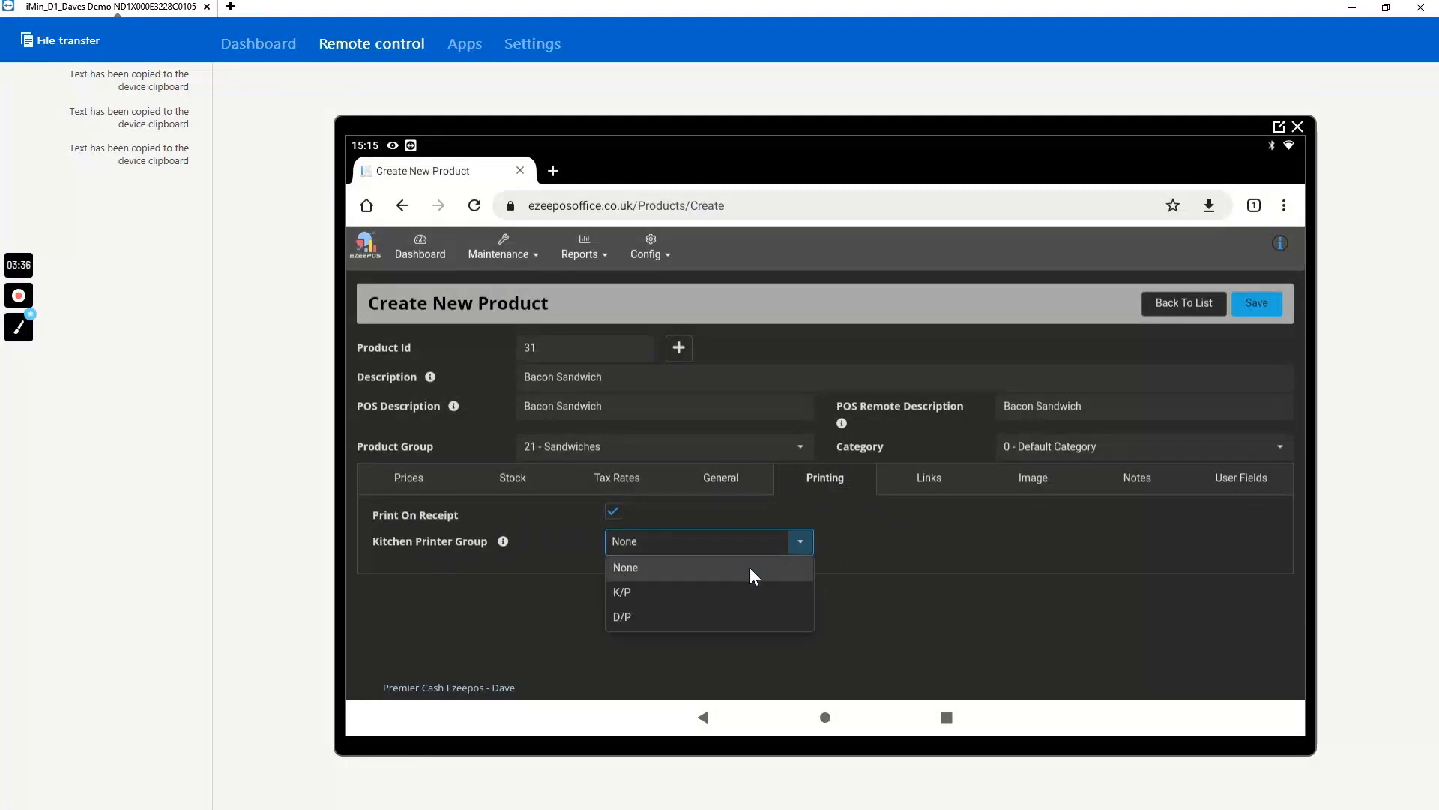
pyautogui.click(627, 591)
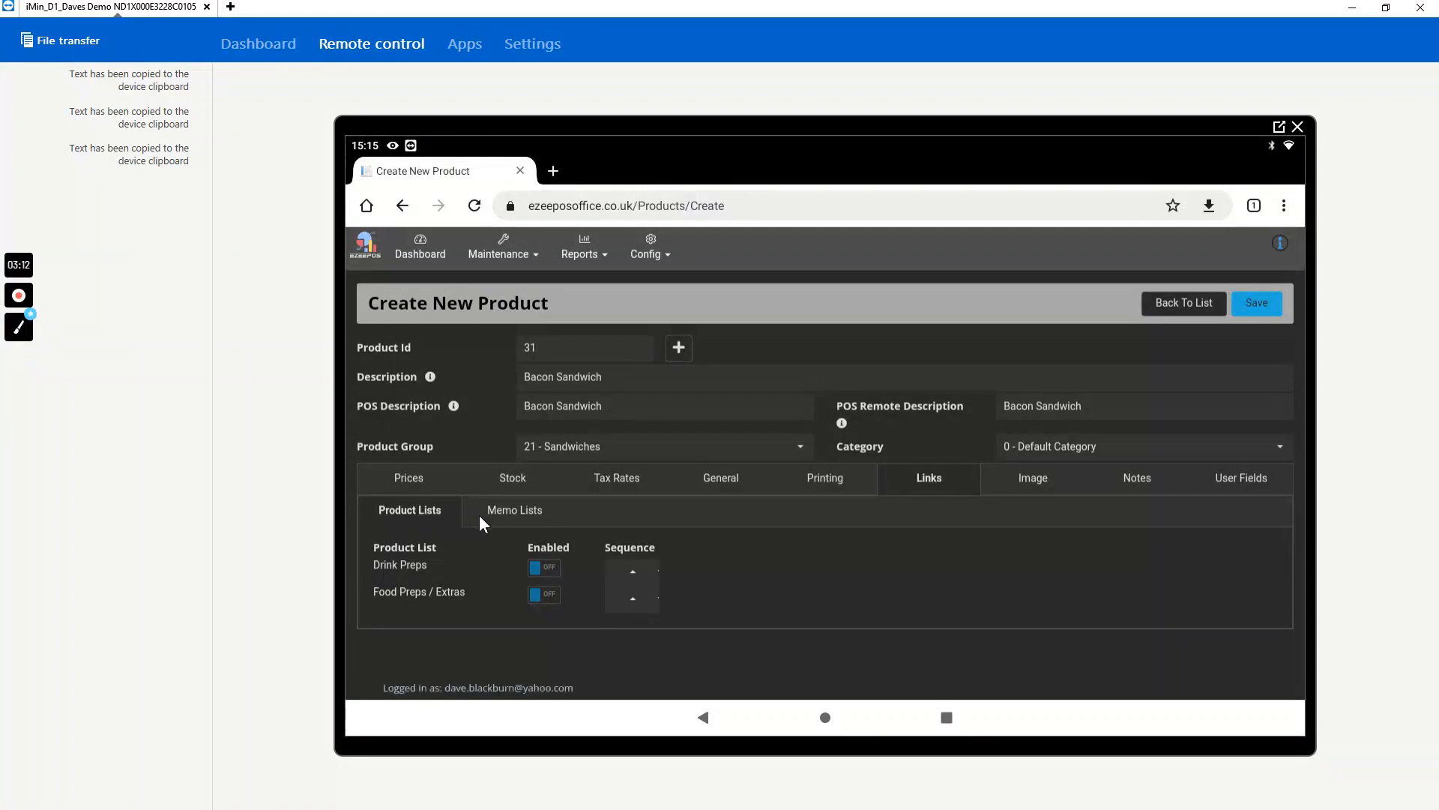
# - Enable the "Bread Type?" memo list for the Bacon Sandwich and save the new product
pyautogui.click(517, 510)
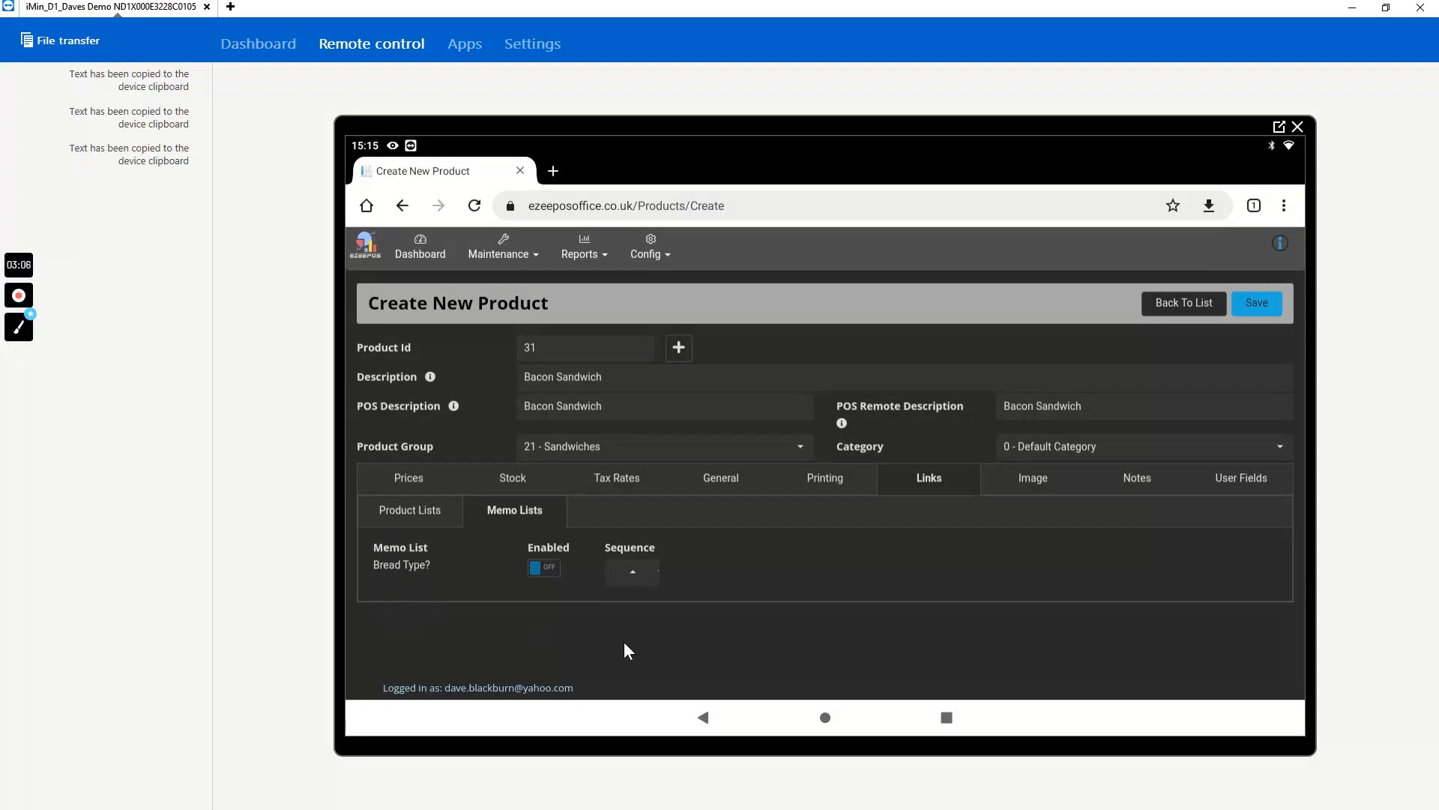
pyautogui.click(541, 568)
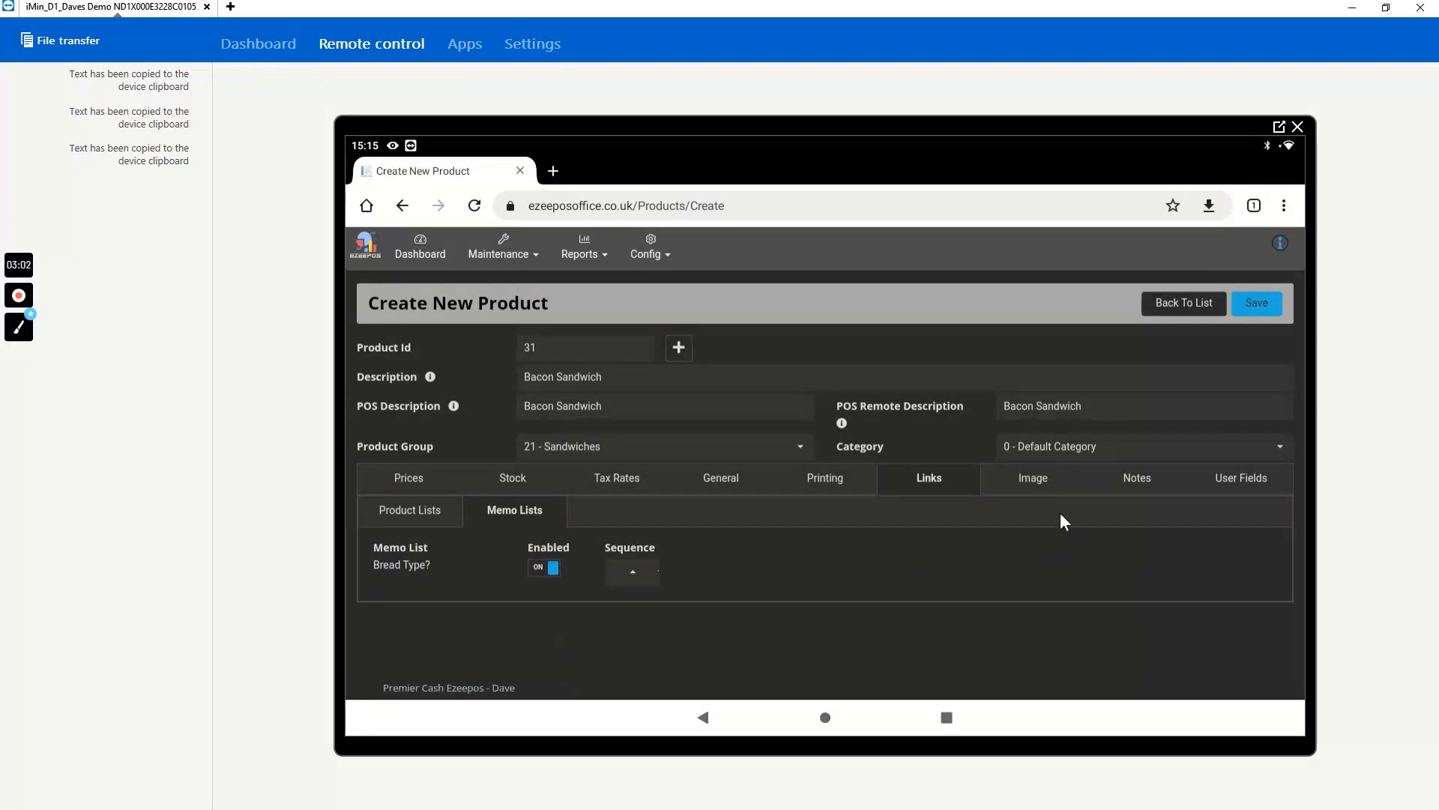
pyautogui.click(1258, 307)
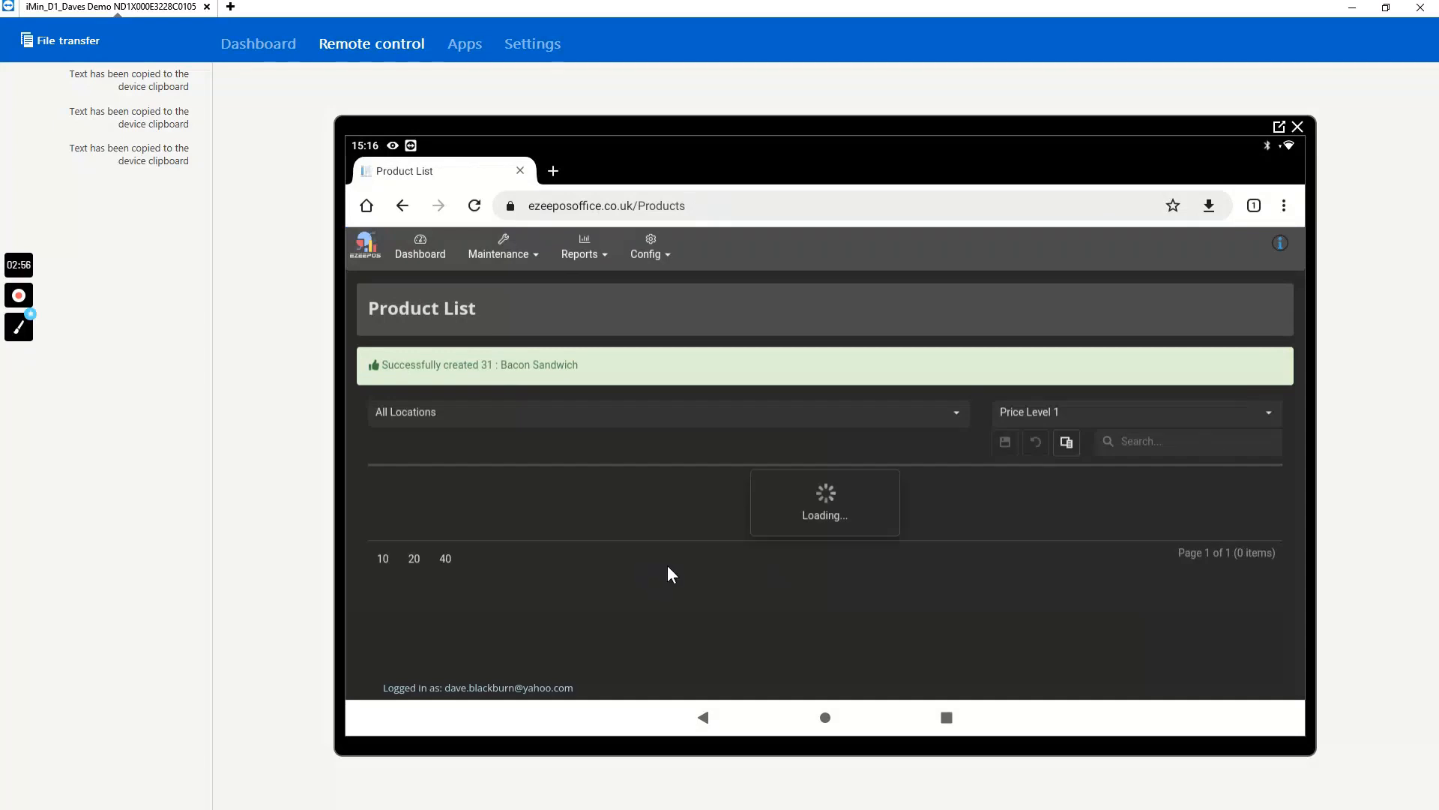
# - Show 40 products per page in the product list
pyautogui.scroll(-5, 512, 558)
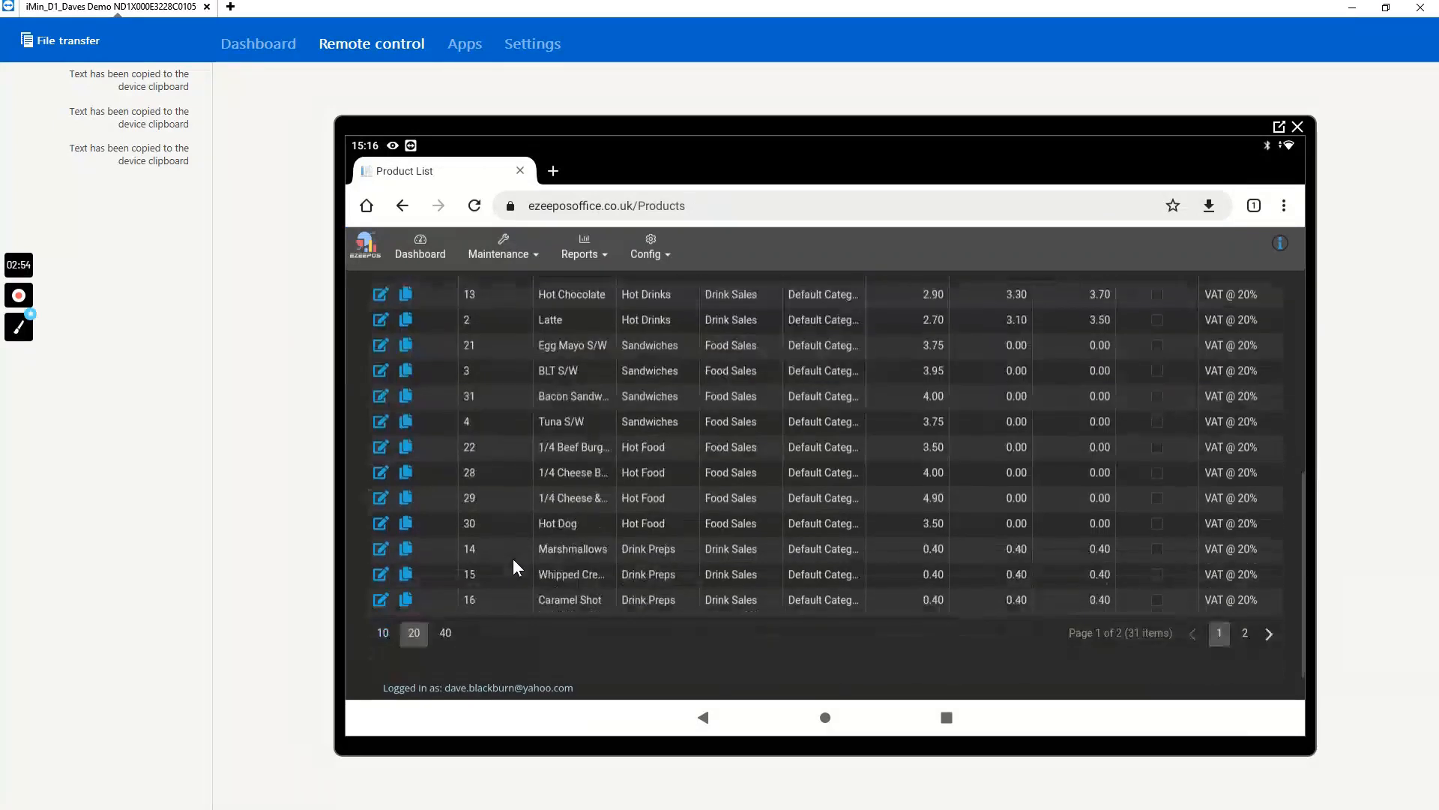
pyautogui.click(445, 634)
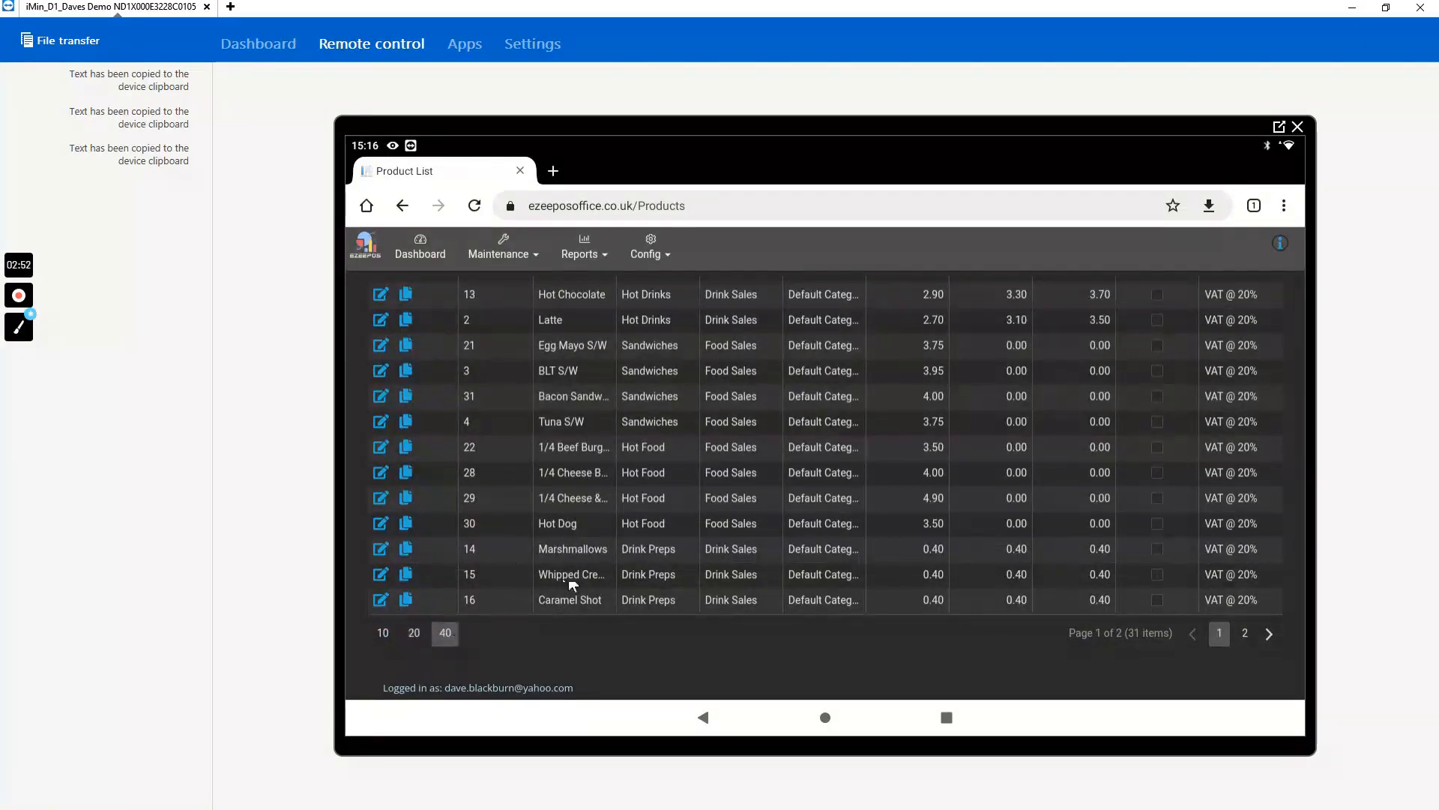
pyautogui.scroll(-2, 590, 555)
pyautogui.scroll(-2, 590, 554)
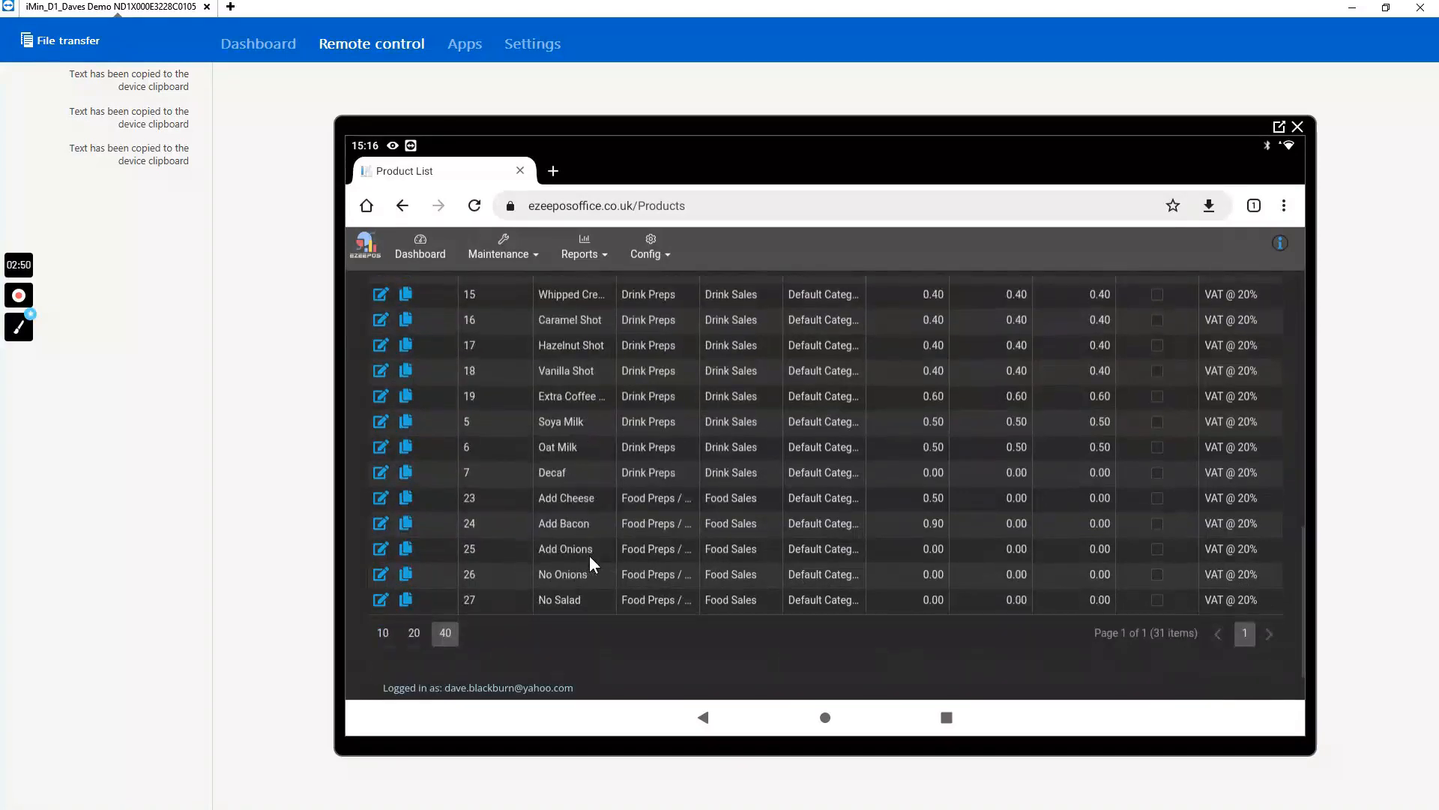
# - Look through the full product list and examine the new Bacon Sandwich entry, its group and the price columns
pyautogui.scroll(10, 590, 570)
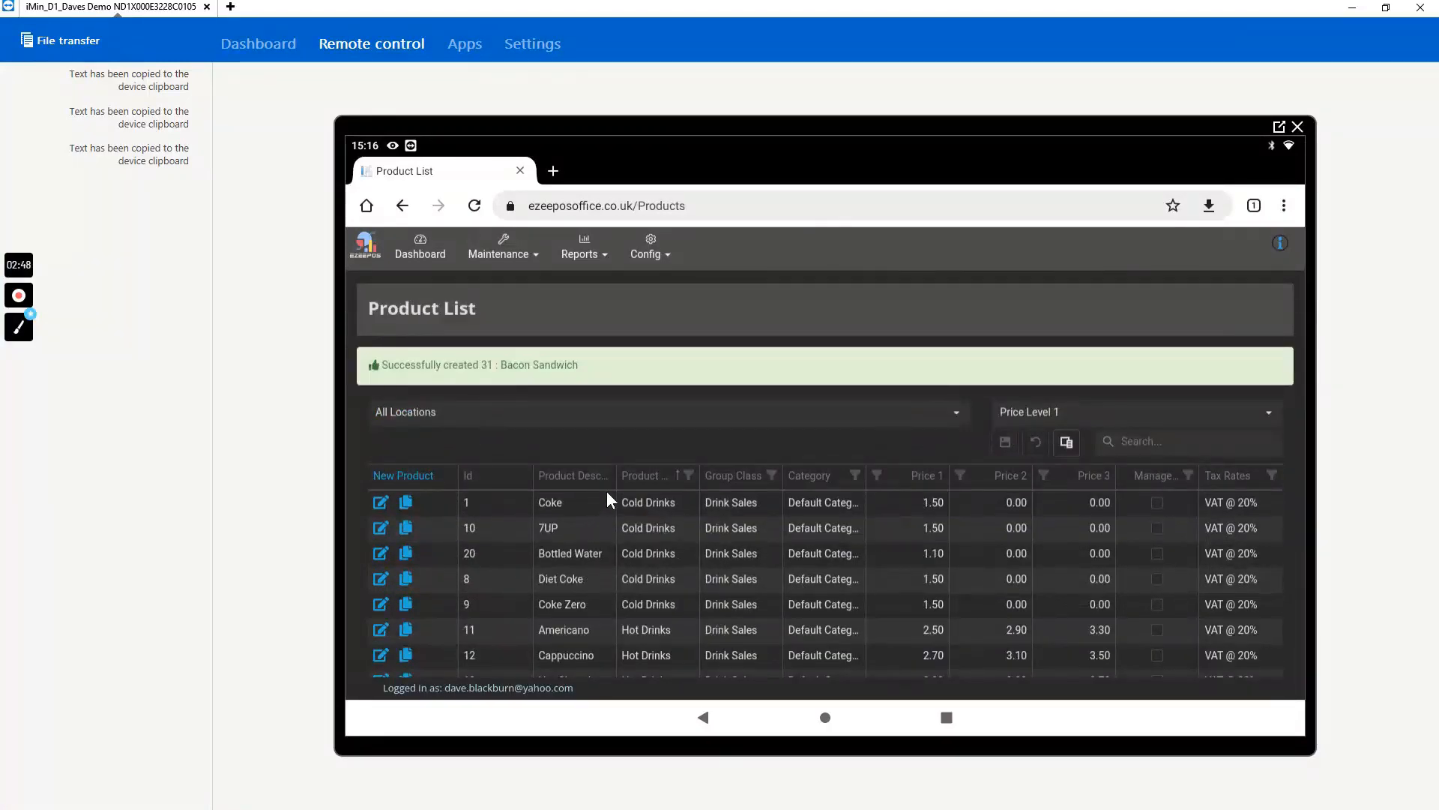
pyautogui.scroll(-5, 622, 498)
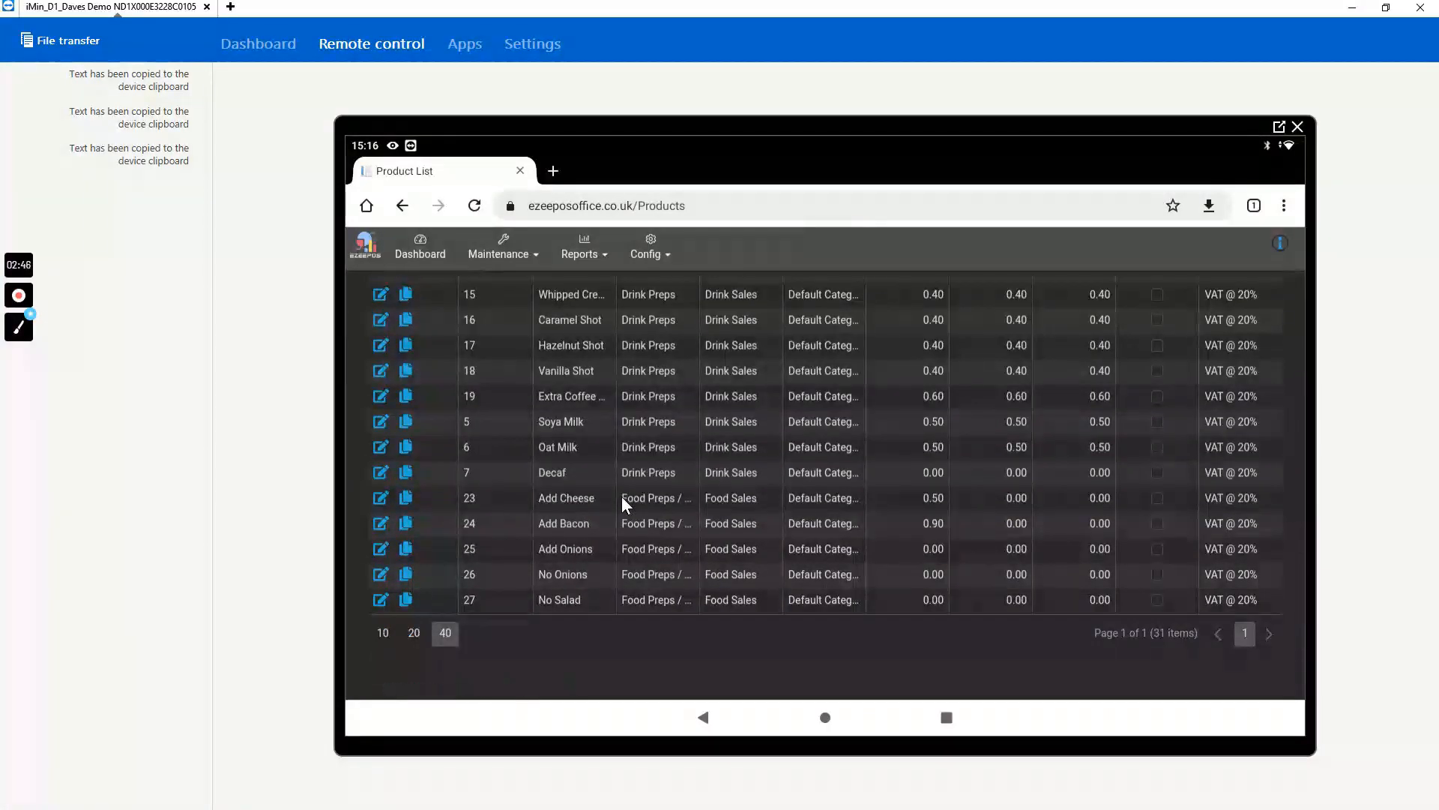
pyautogui.scroll(2, 622, 497)
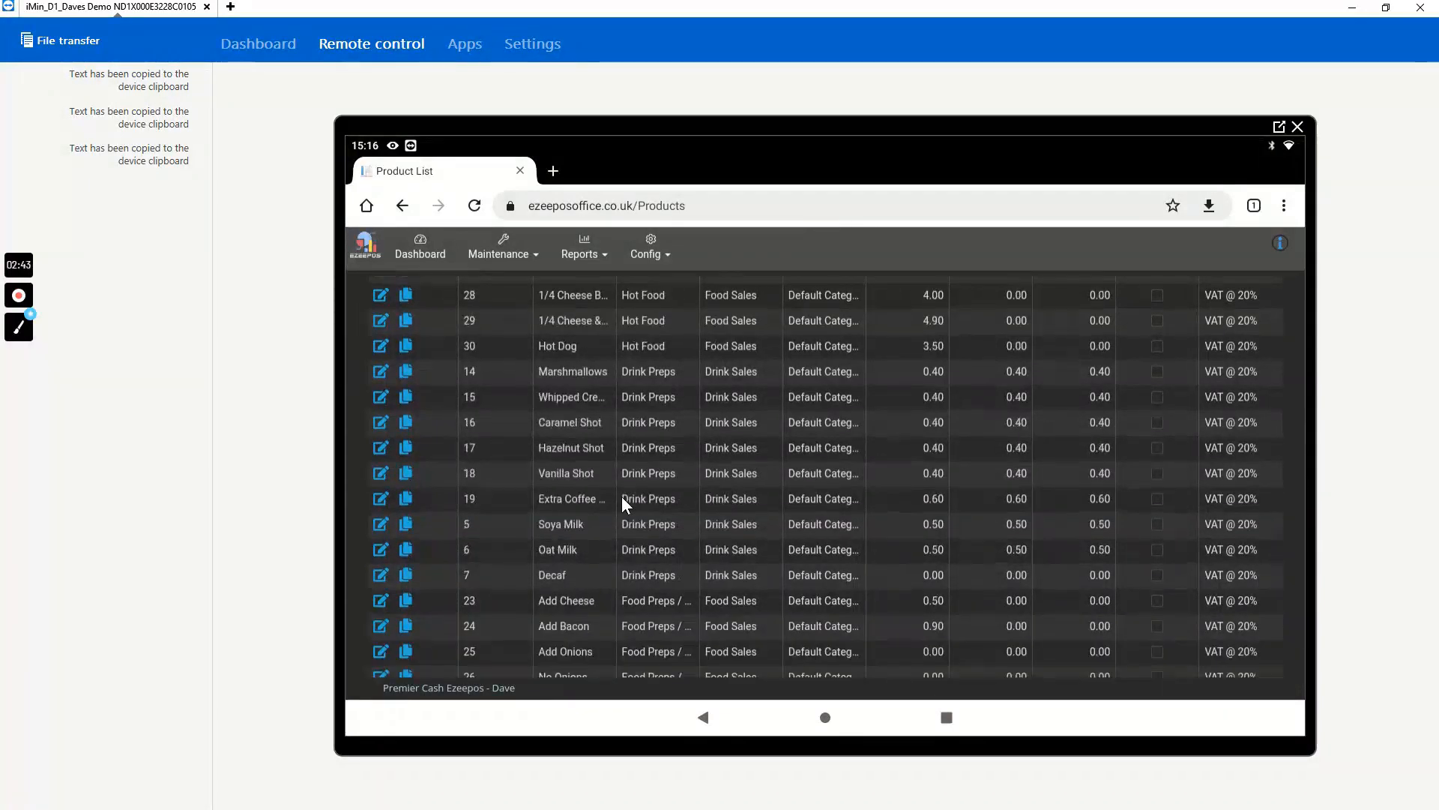
pyautogui.scroll(2, 622, 496)
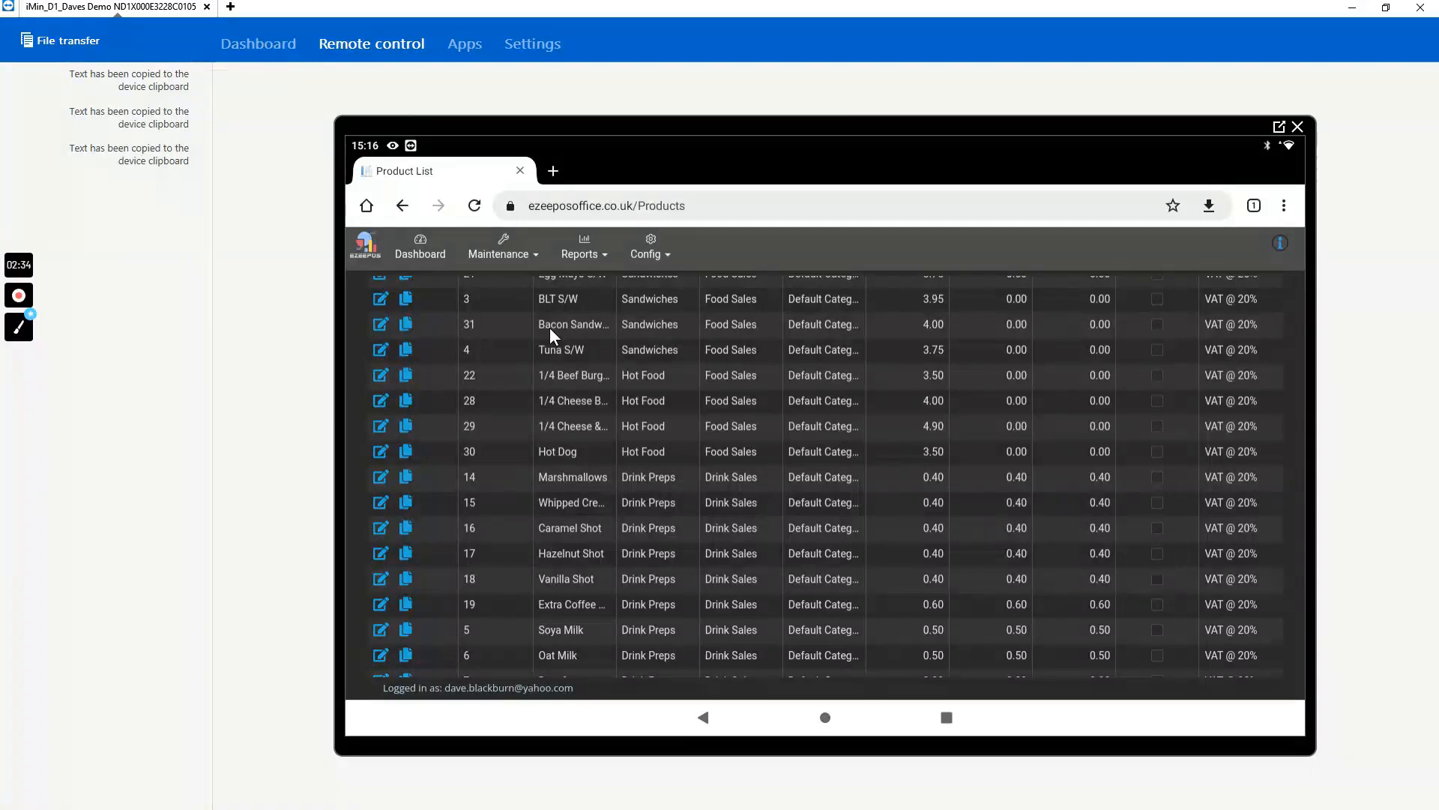
pyautogui.scroll(3, 1027, 577)
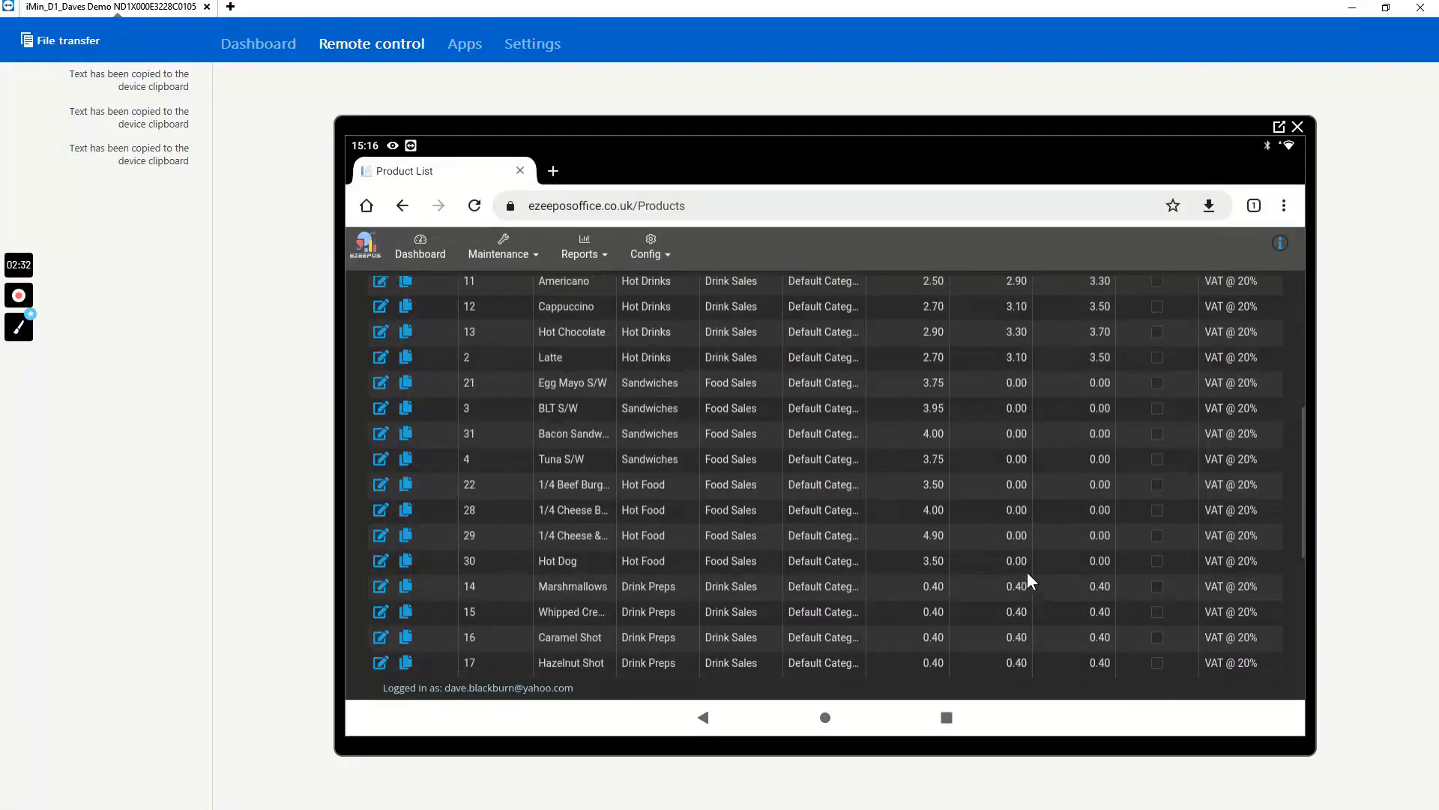
pyautogui.scroll(2, 1024, 575)
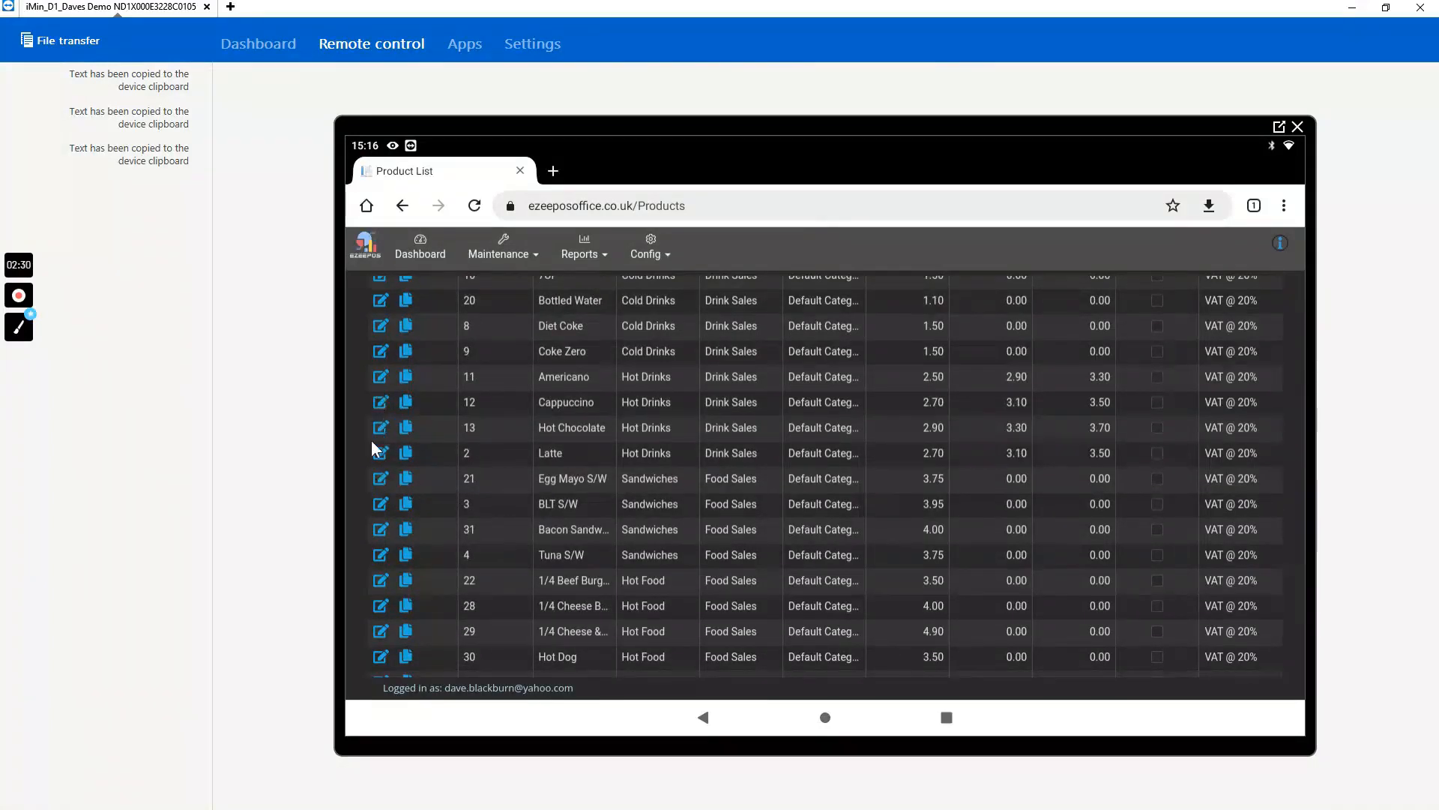
pyautogui.scroll(2, 1019, 477)
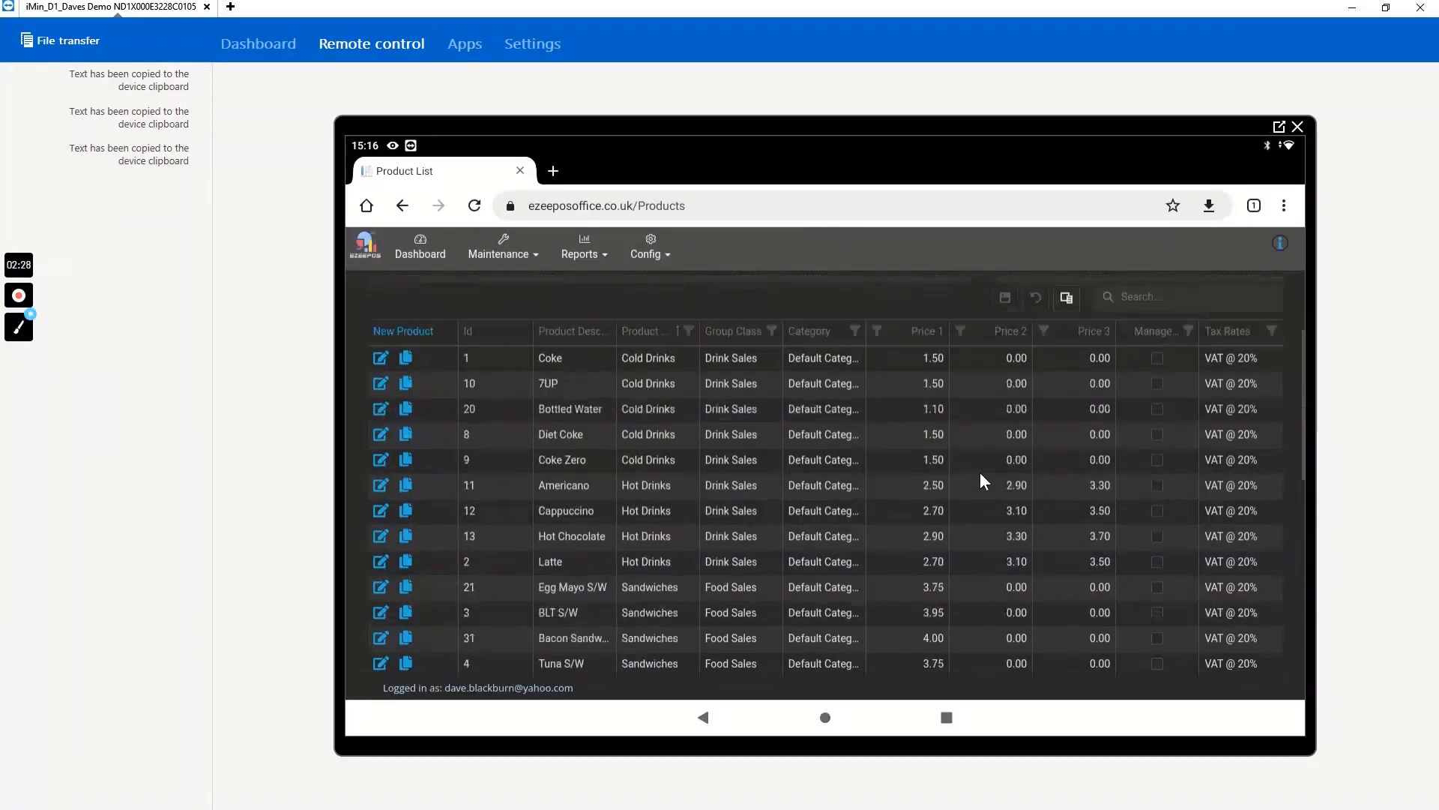
pyautogui.scroll(2, 974, 477)
# - Set the Bacon Sandwich's Price 1 to 4.25 in the product list and save the change
pyautogui.scroll(-6, 930, 547)
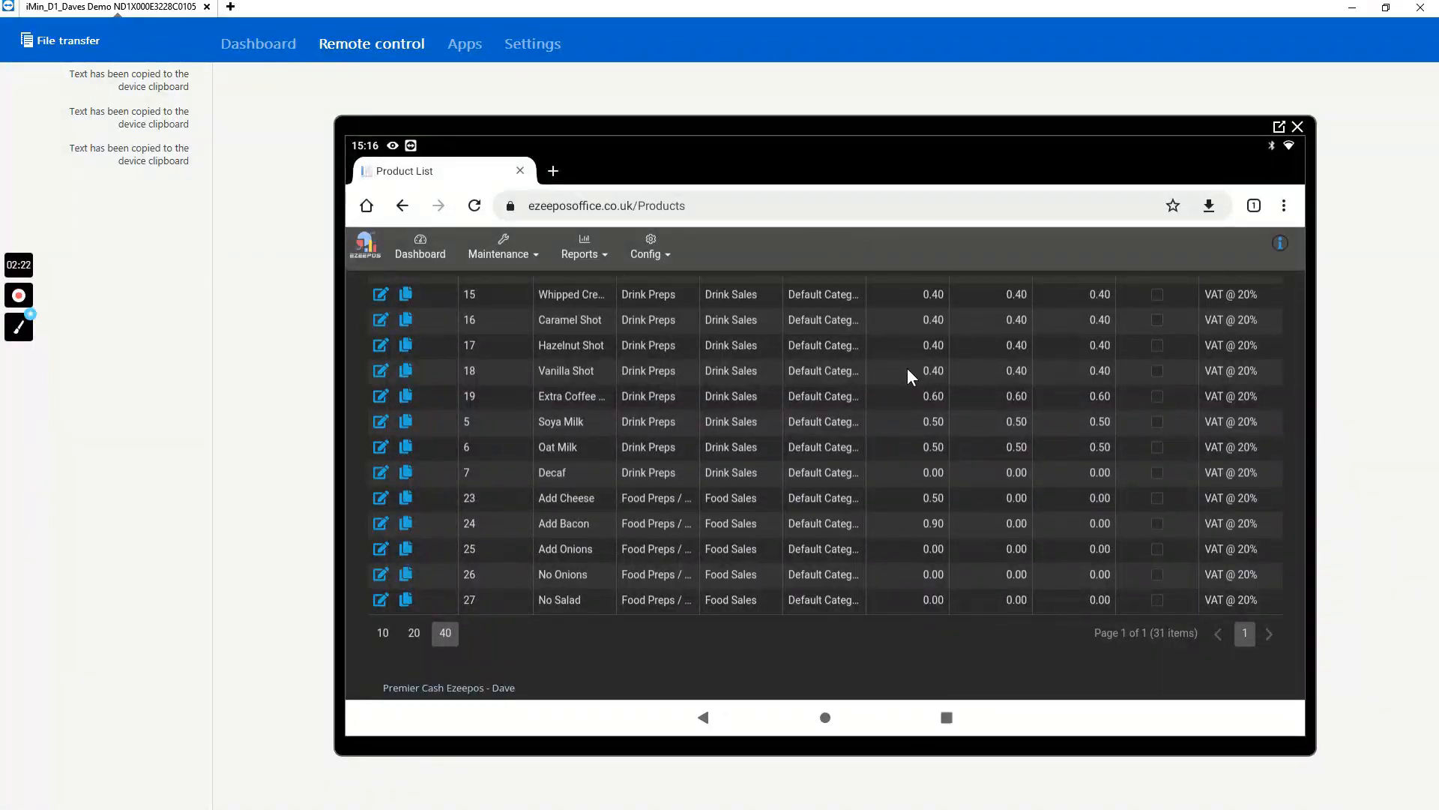
pyautogui.scroll(1, 908, 369)
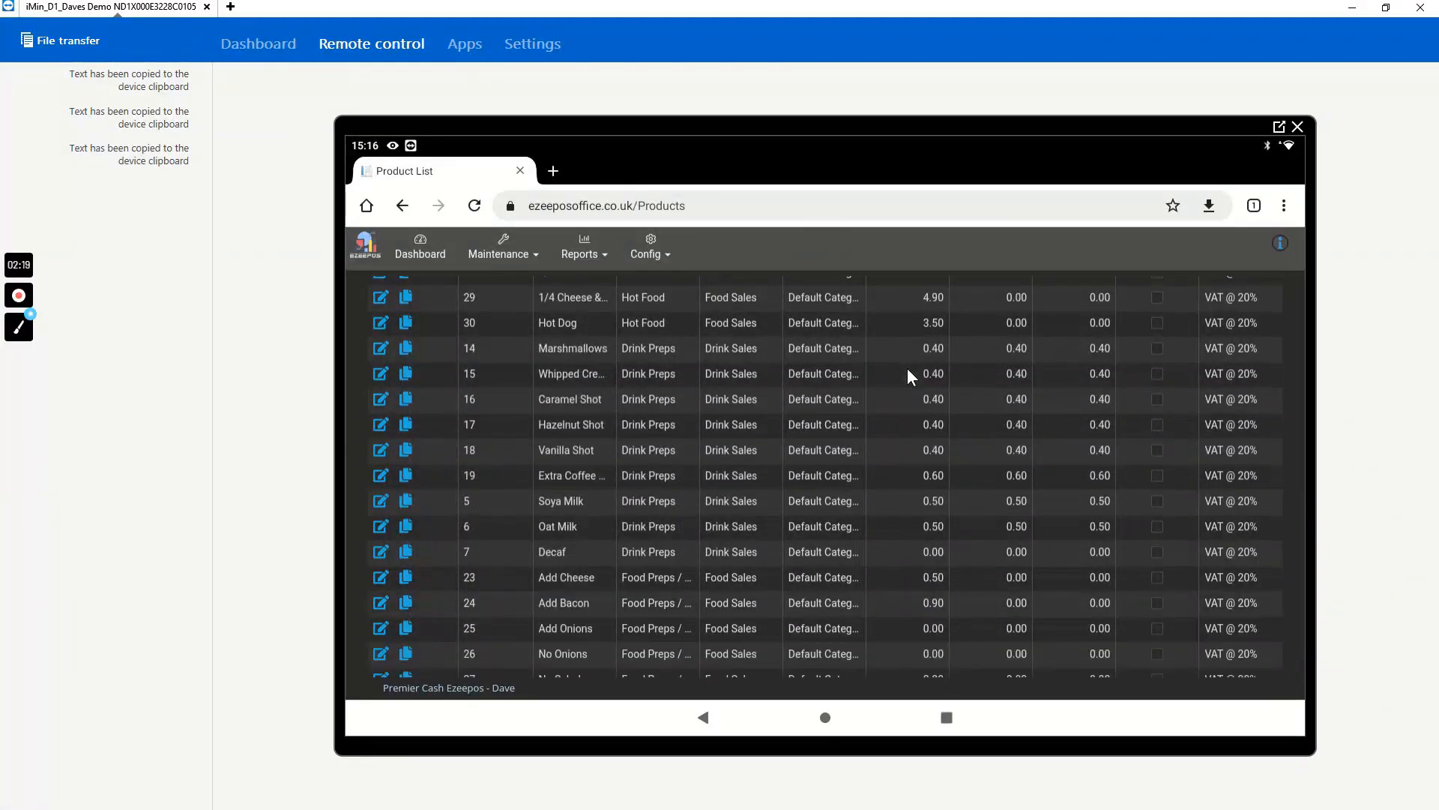
pyautogui.scroll(1, 908, 375)
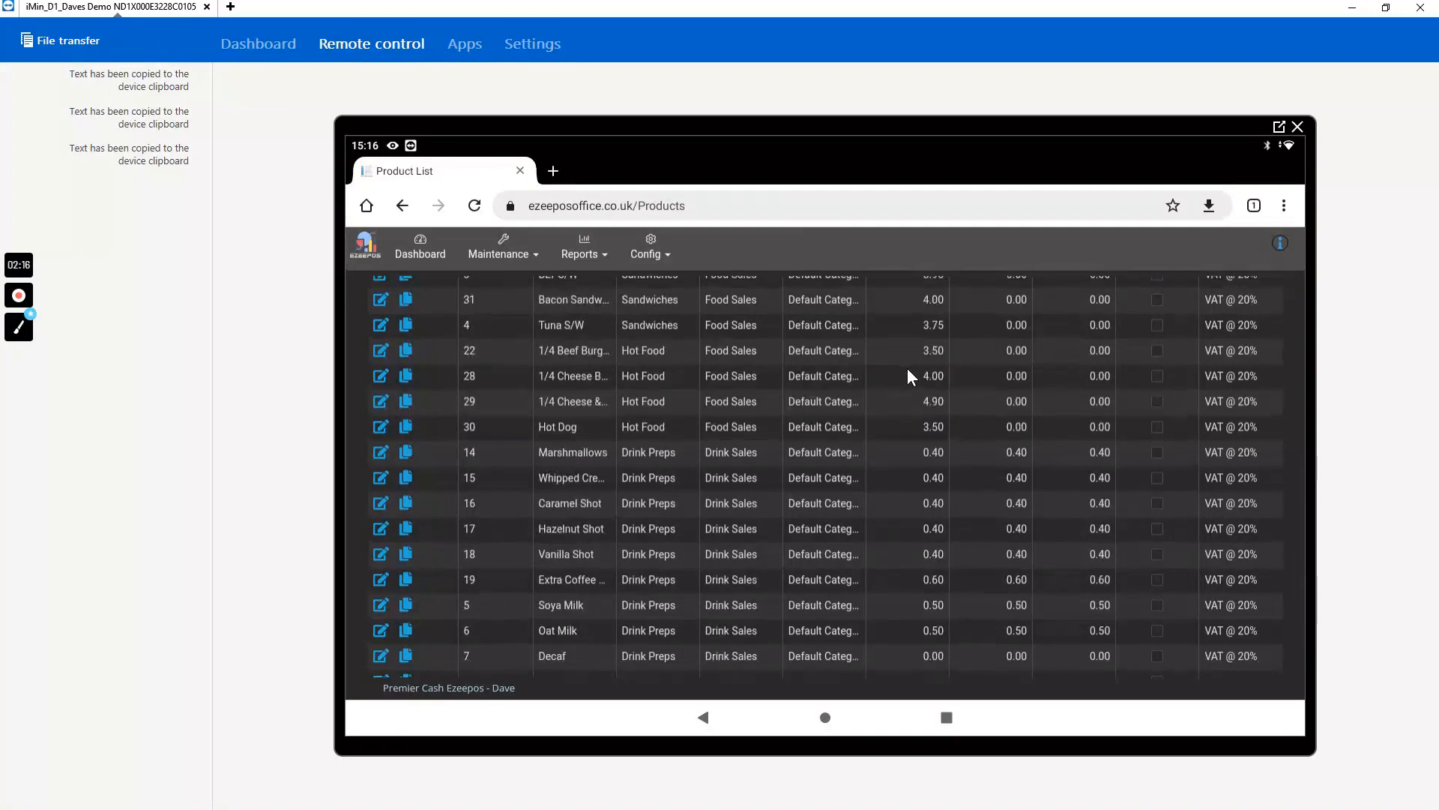
pyautogui.click(928, 300)
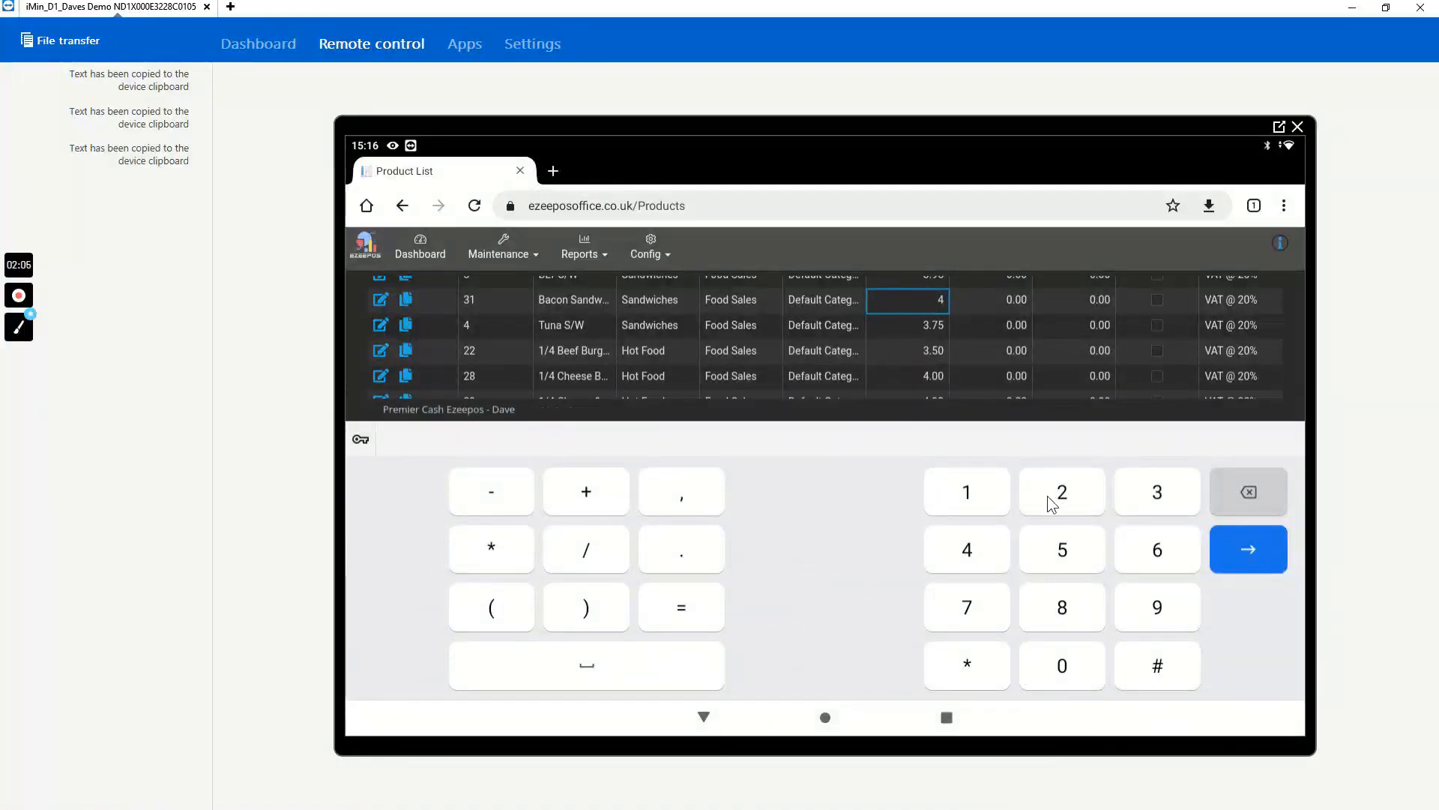
pyautogui.write('.25')
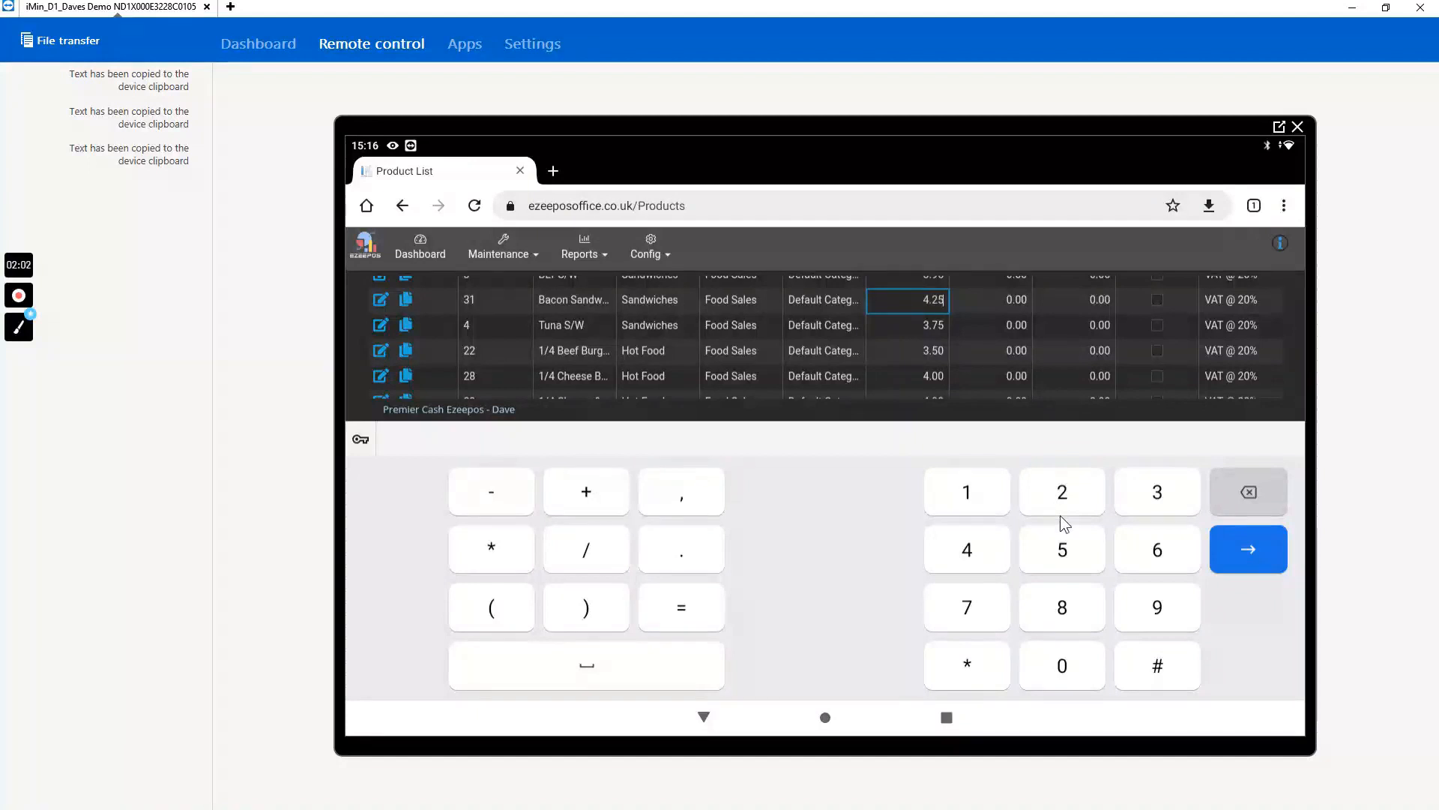
pyautogui.click(1219, 537)
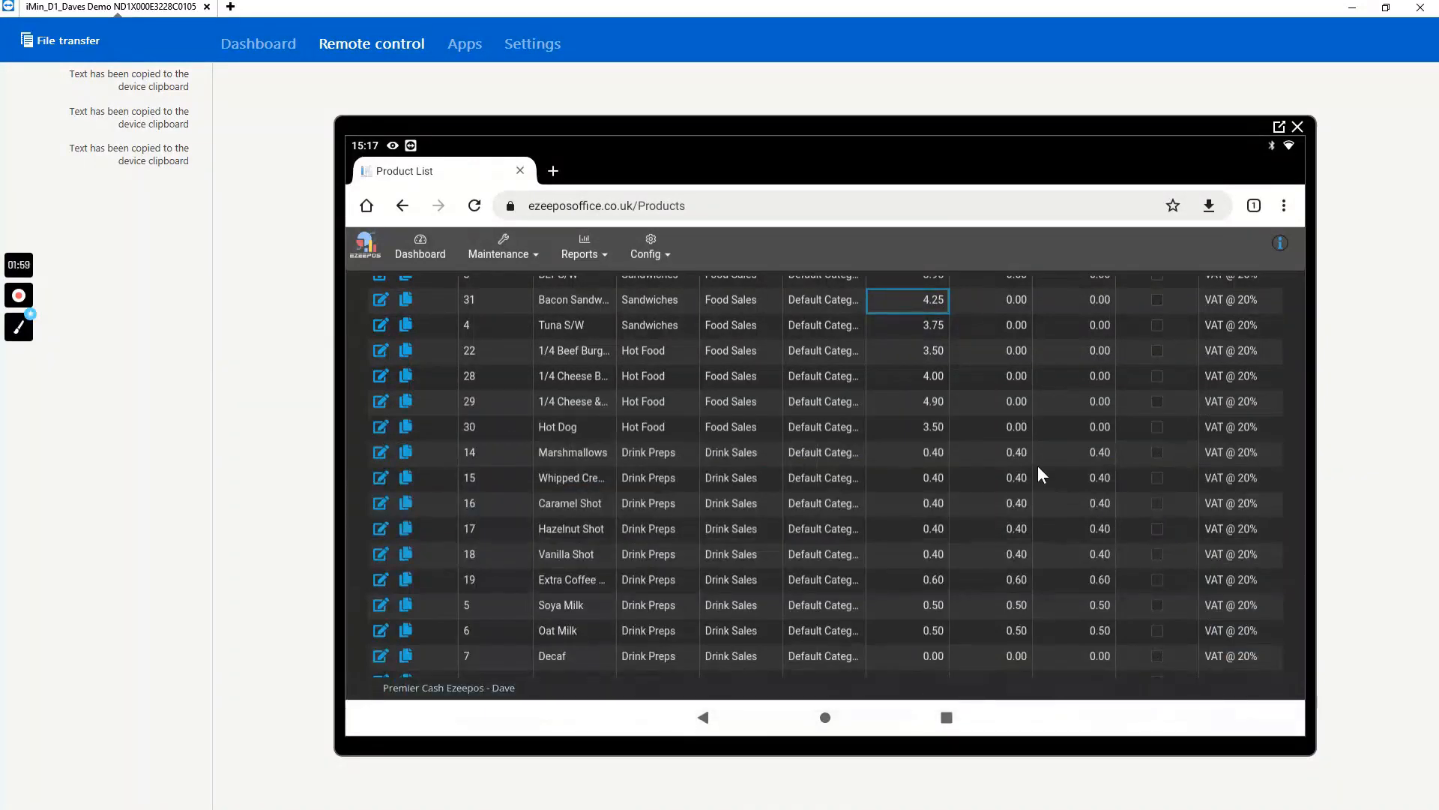
pyautogui.scroll(2, 1038, 465)
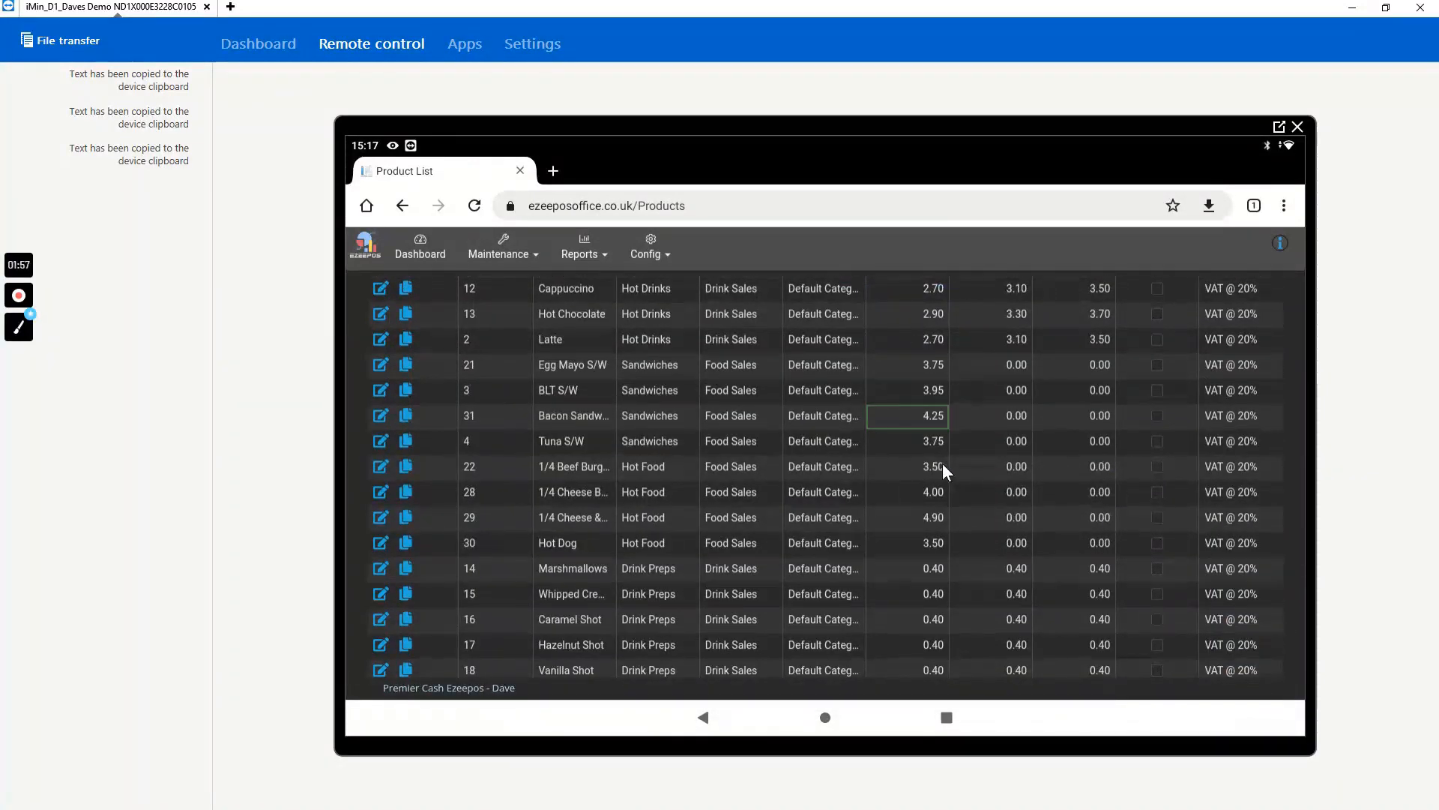
pyautogui.scroll(5, 942, 462)
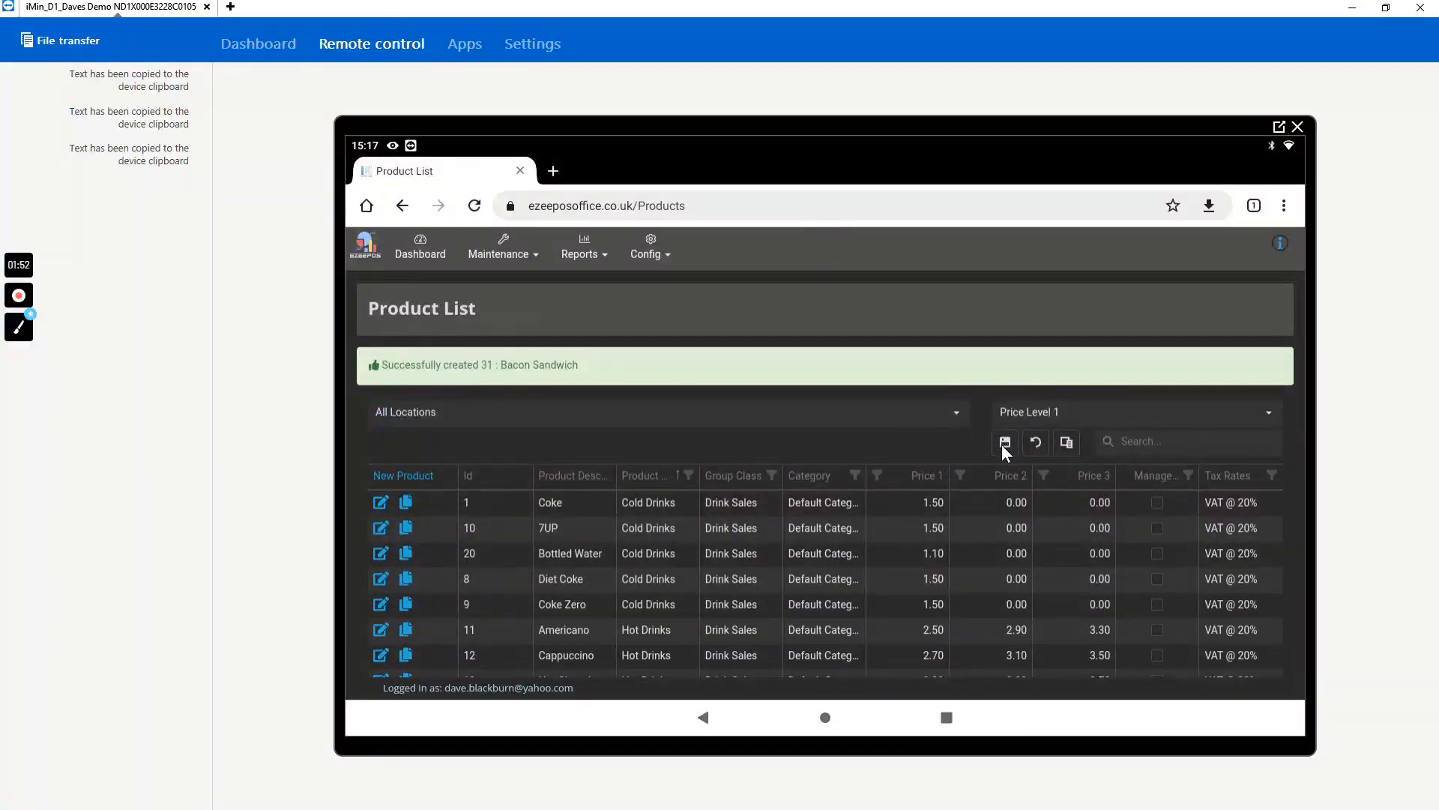
pyautogui.click(1003, 442)
# - Switch to the EzeePos till app, refresh the terminal data from its back office, and leave the back office
pyautogui.click(947, 717)
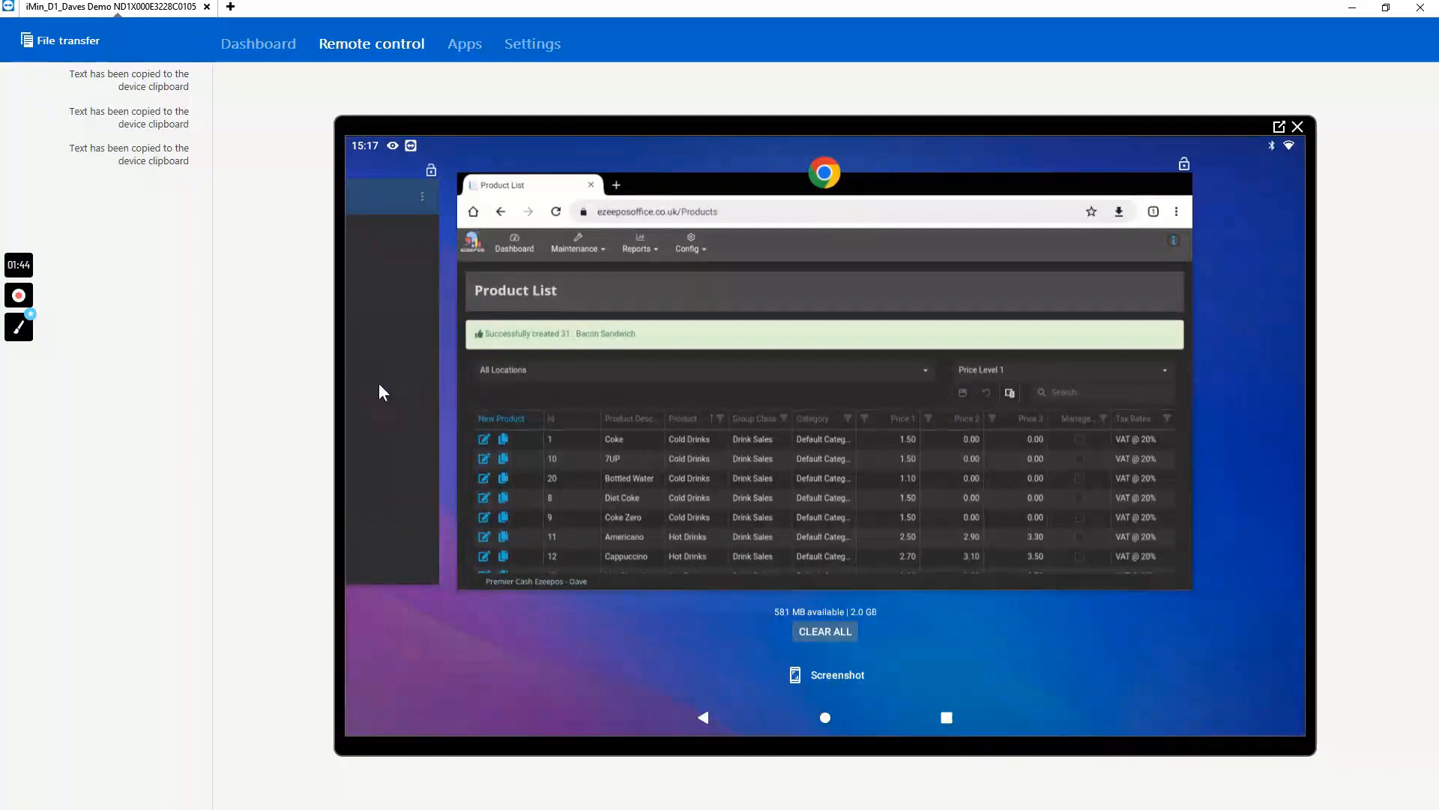
pyautogui.click(380, 384)
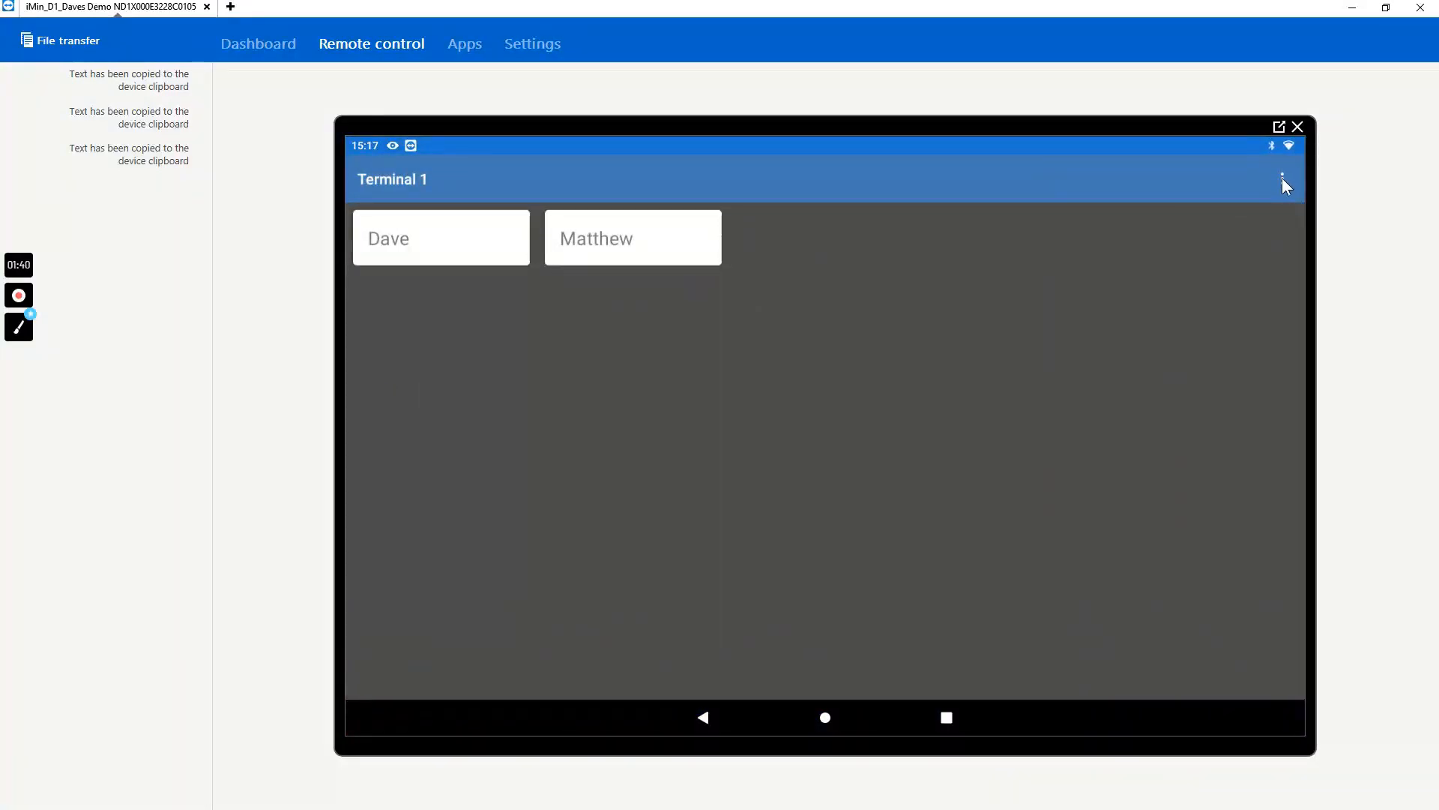
pyautogui.click(1283, 180)
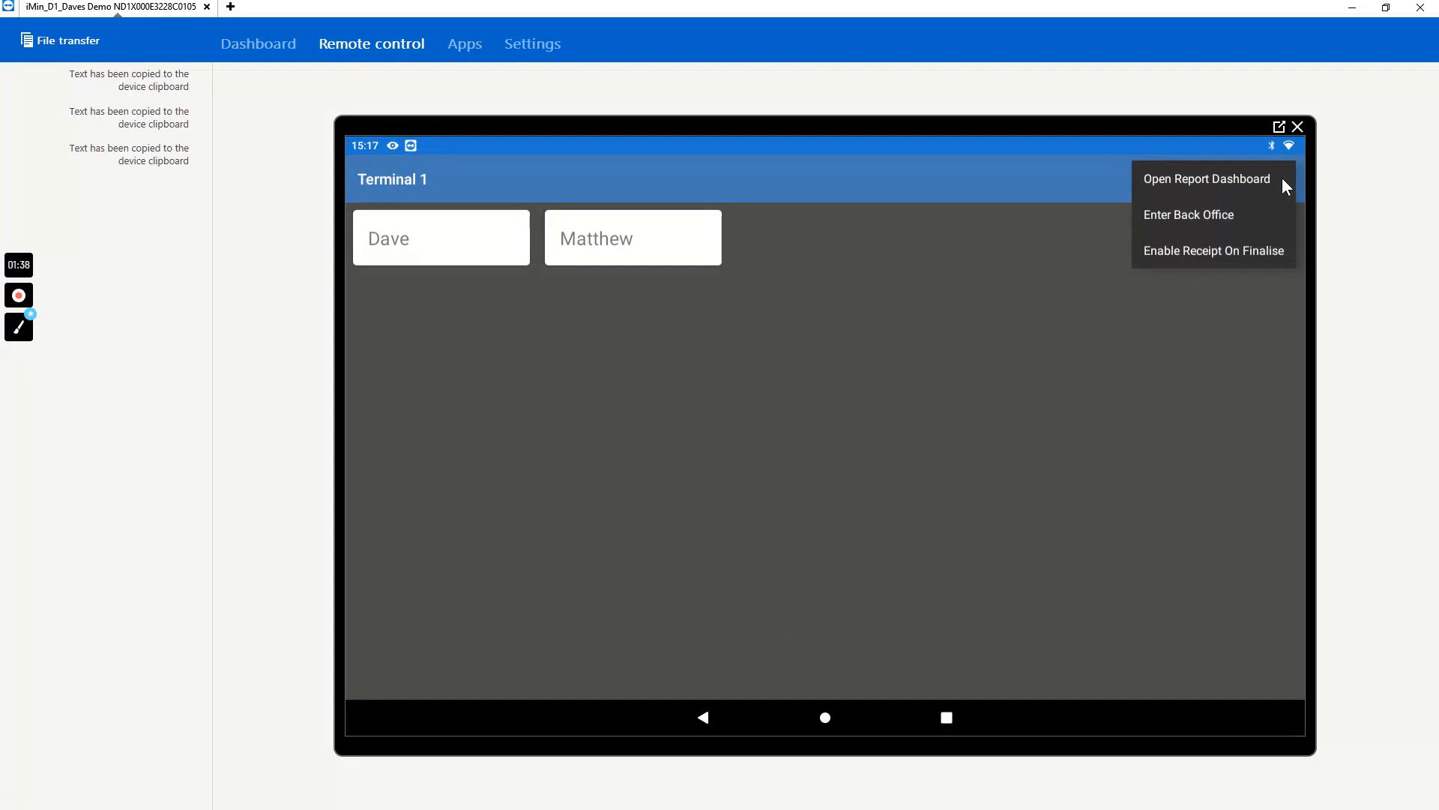
pyautogui.click(1198, 216)
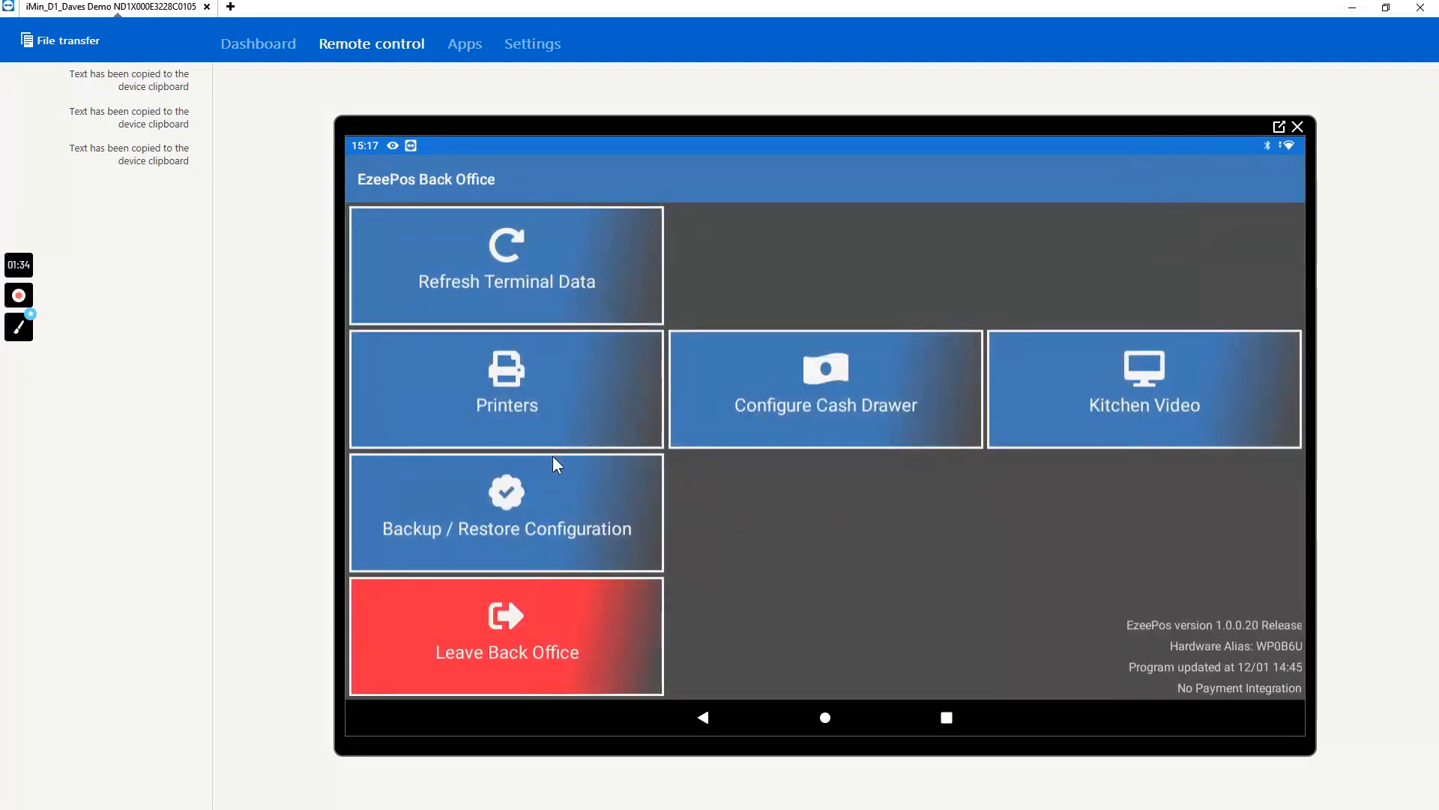
pyautogui.click(516, 272)
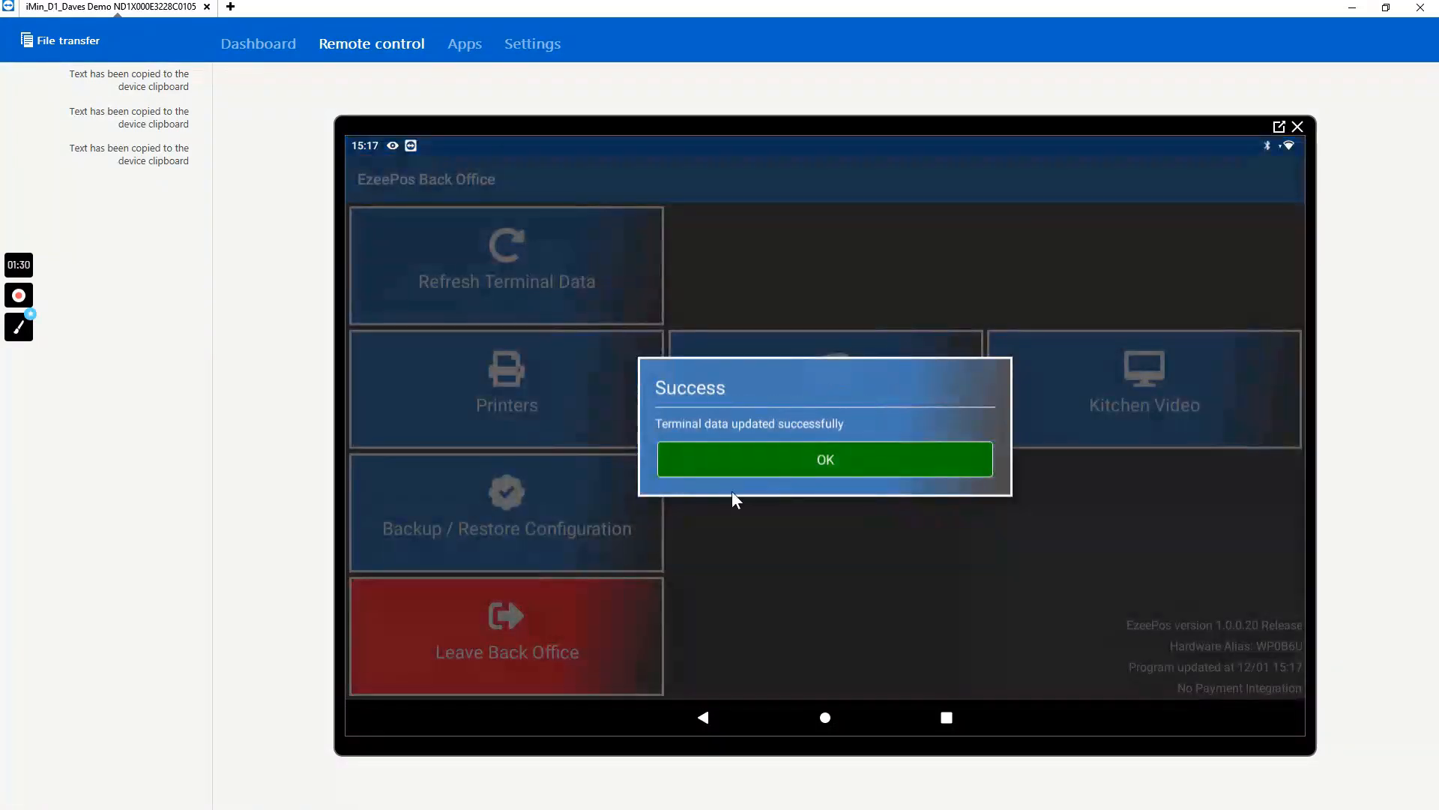
pyautogui.click(784, 461)
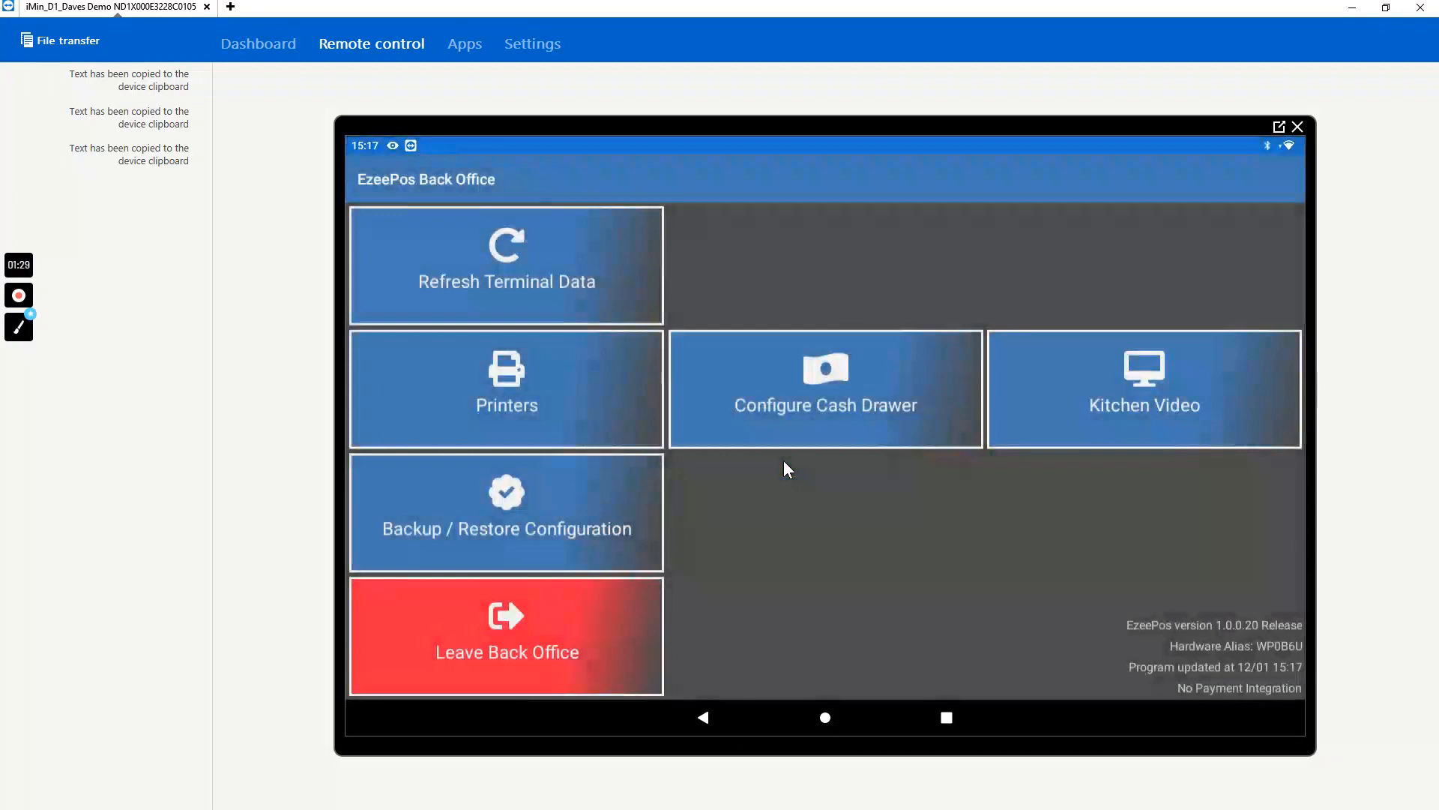
pyautogui.click(462, 587)
# - Sign in to the till as the first listed clerk and add a Bacon Sandwich with White bread to the transaction
pyautogui.click(448, 237)
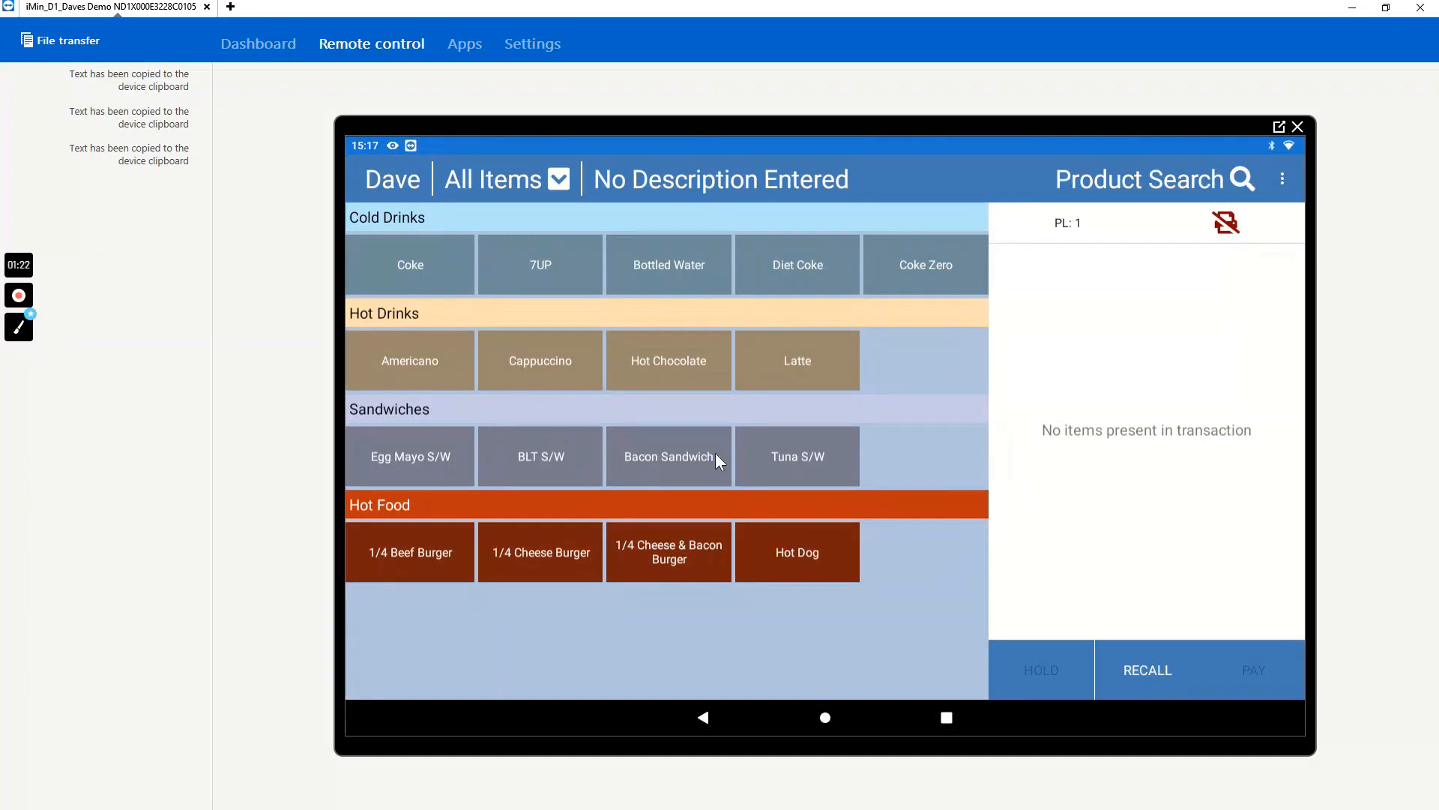
pyautogui.click(676, 458)
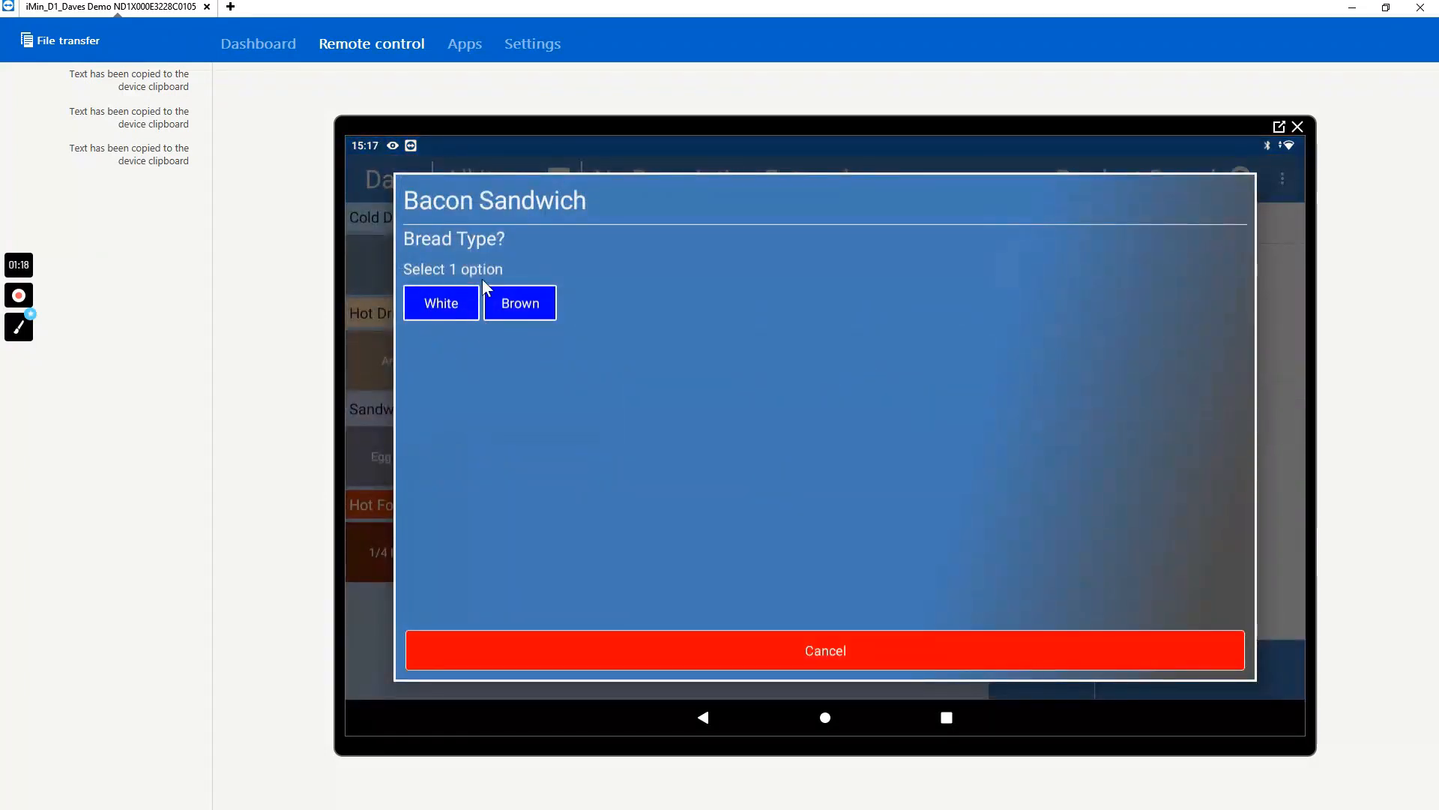
pyautogui.click(453, 304)
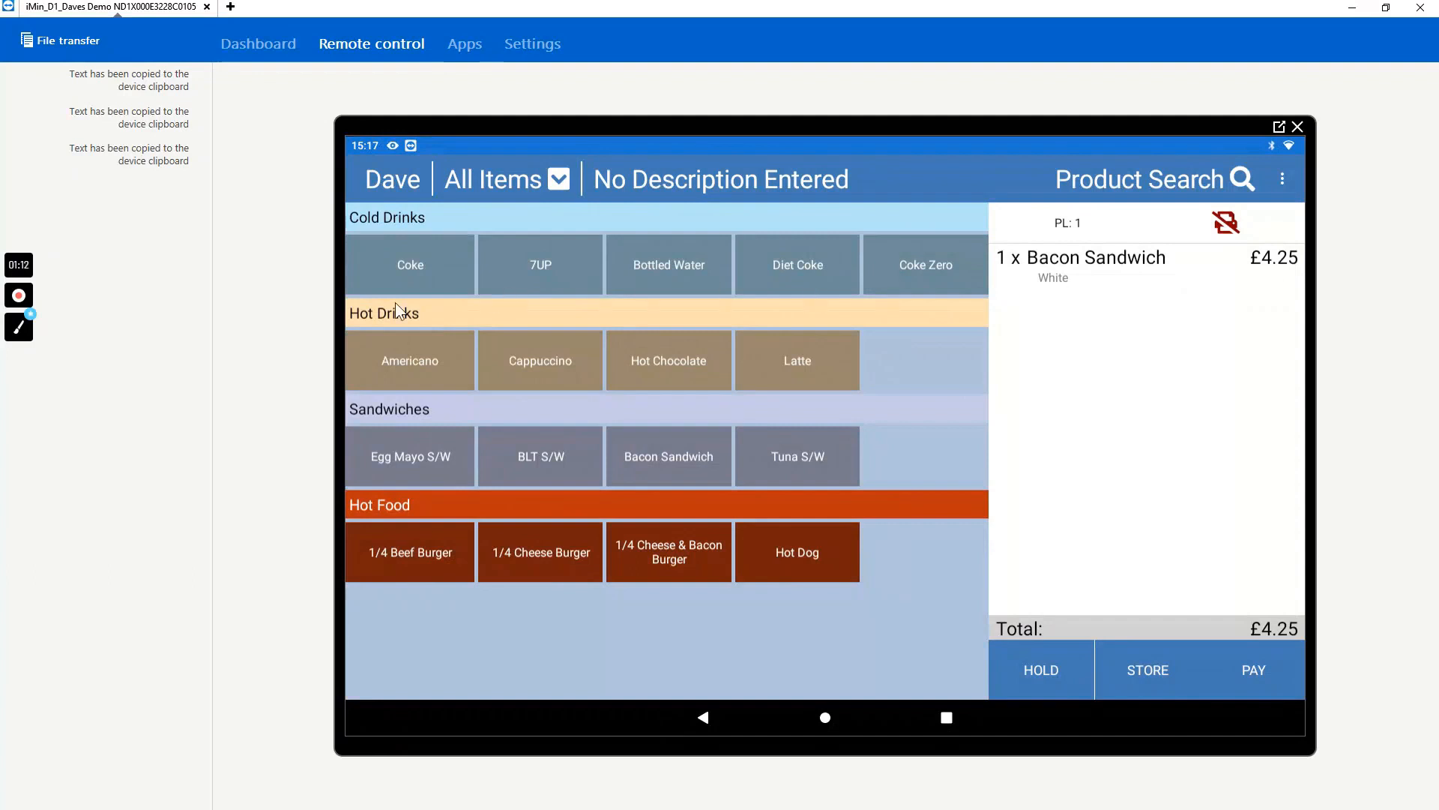
pyautogui.moveTo(25, 300)
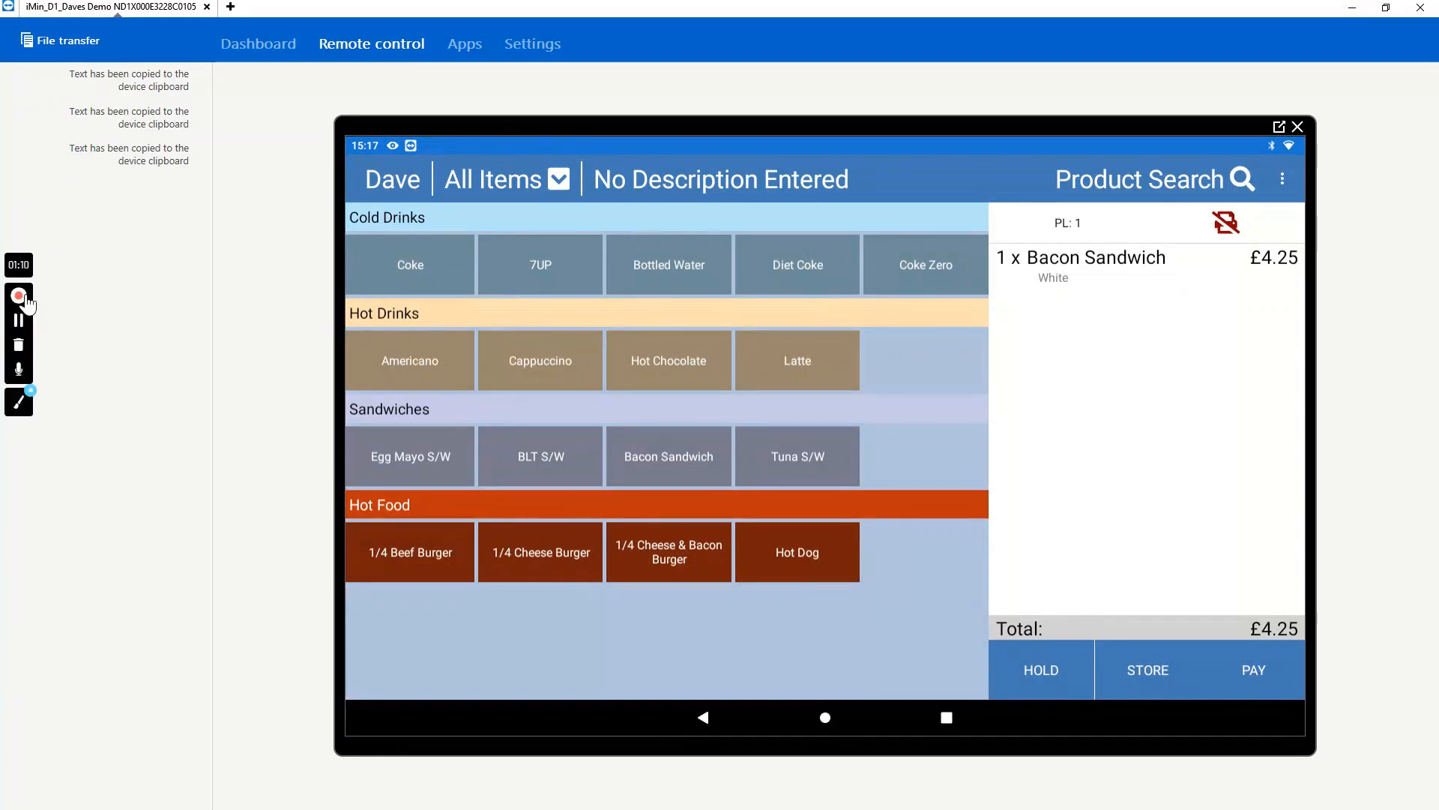